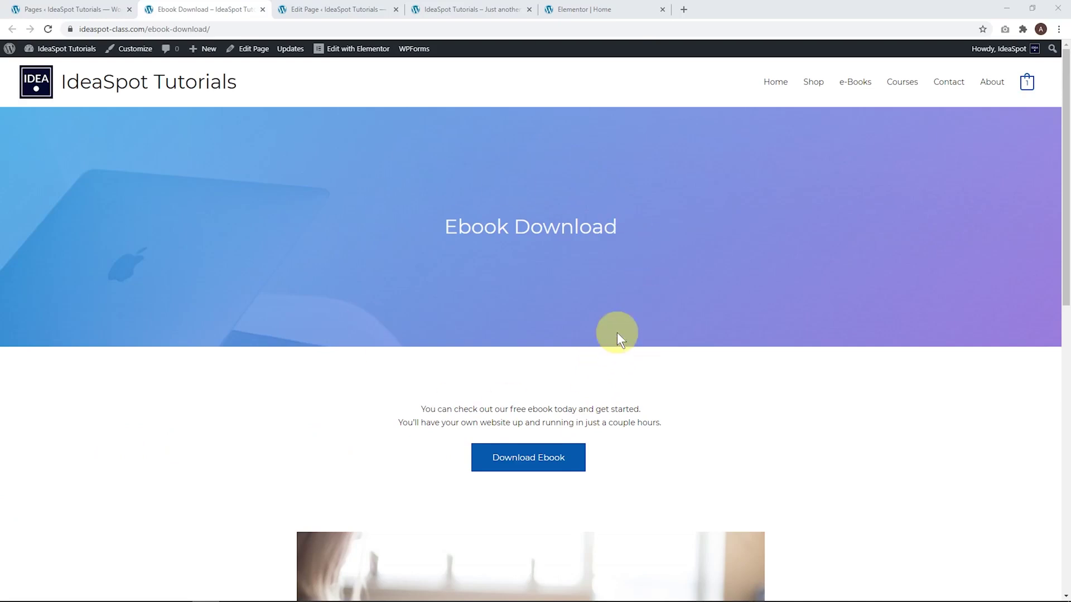
Step: Glance at the Ebook Download editor, then preview IdeaSpot-Ebook.pdf from the Downloads folder
click(330, 8)
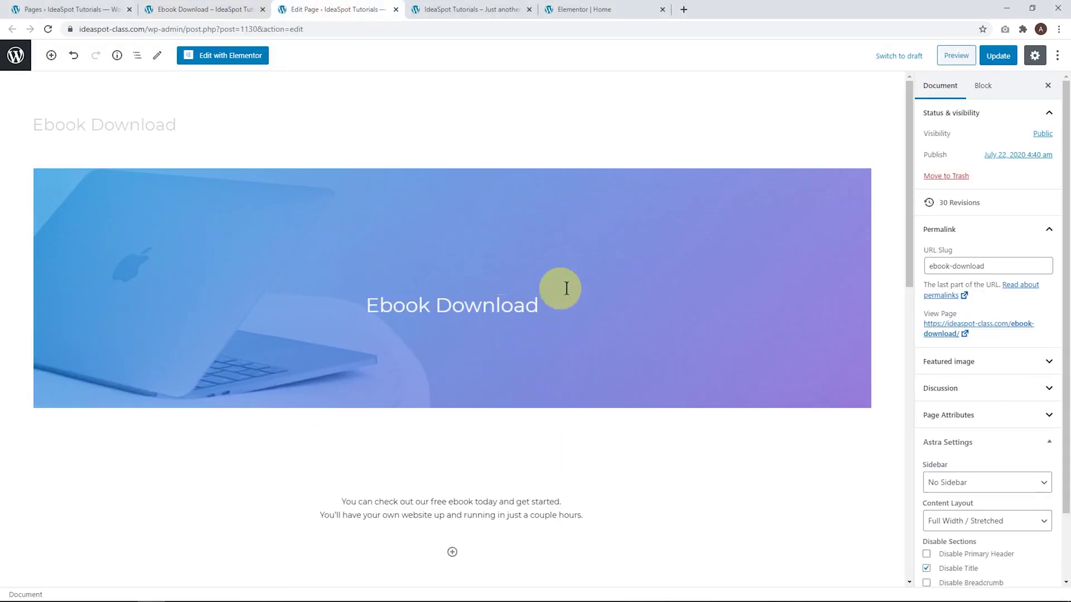
click(203, 9)
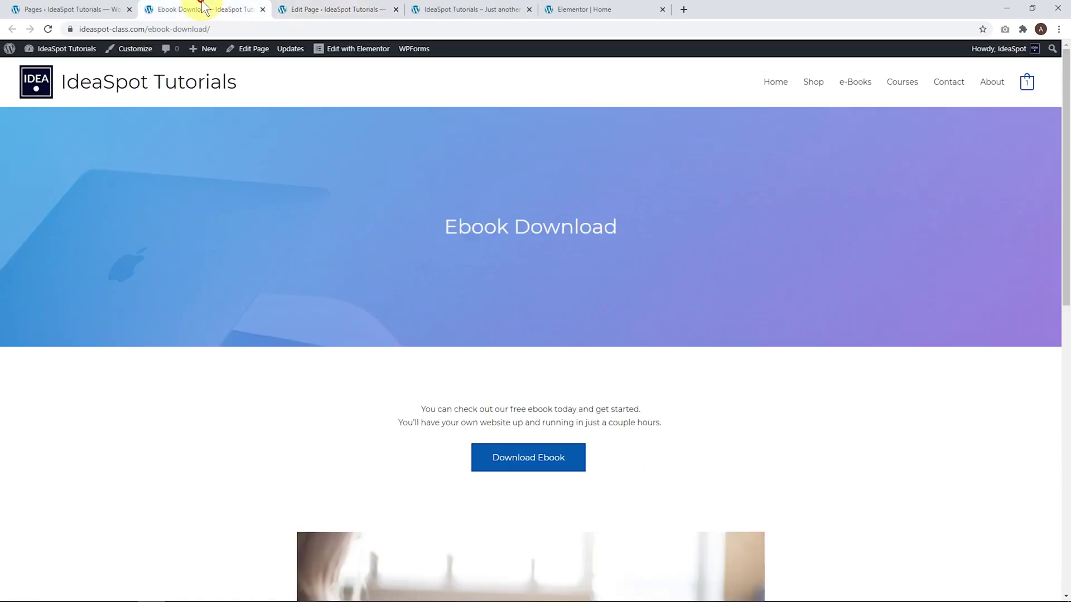
click(513, 463)
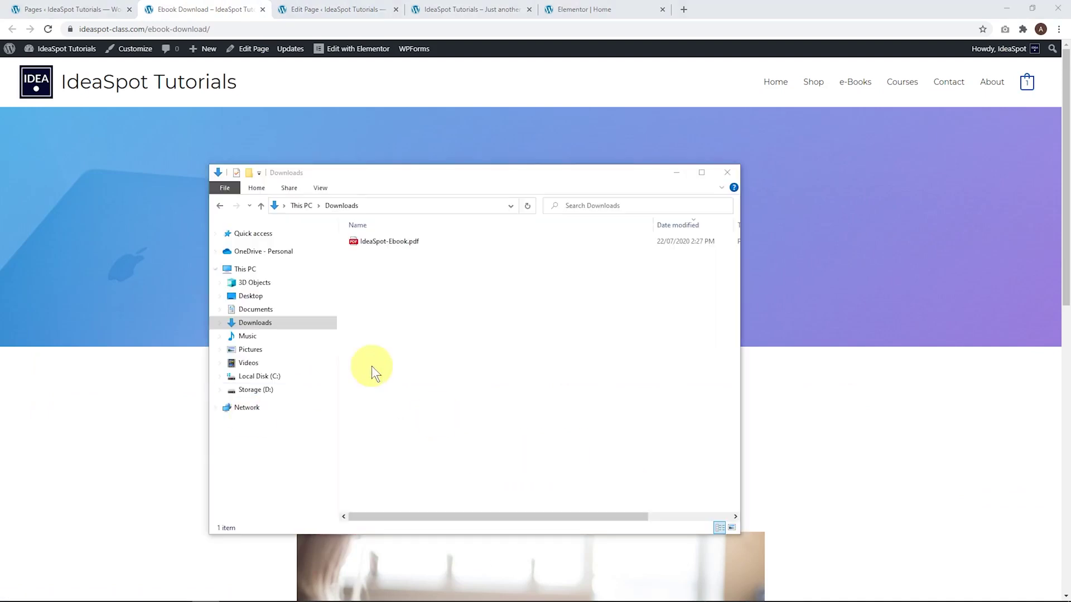
double_click(377, 242)
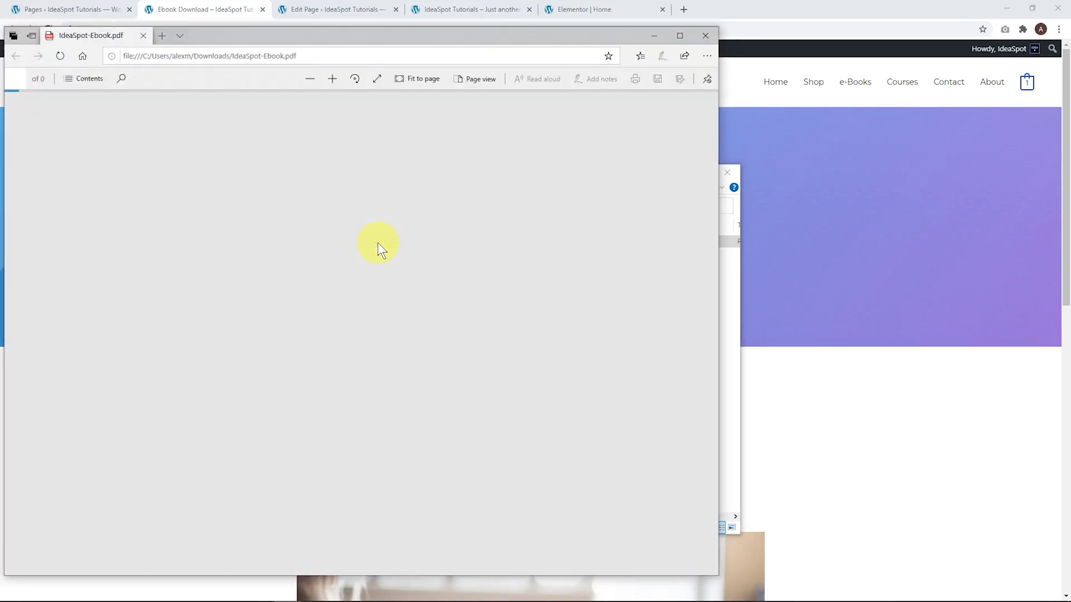
scroll(333, 335, down, 3)
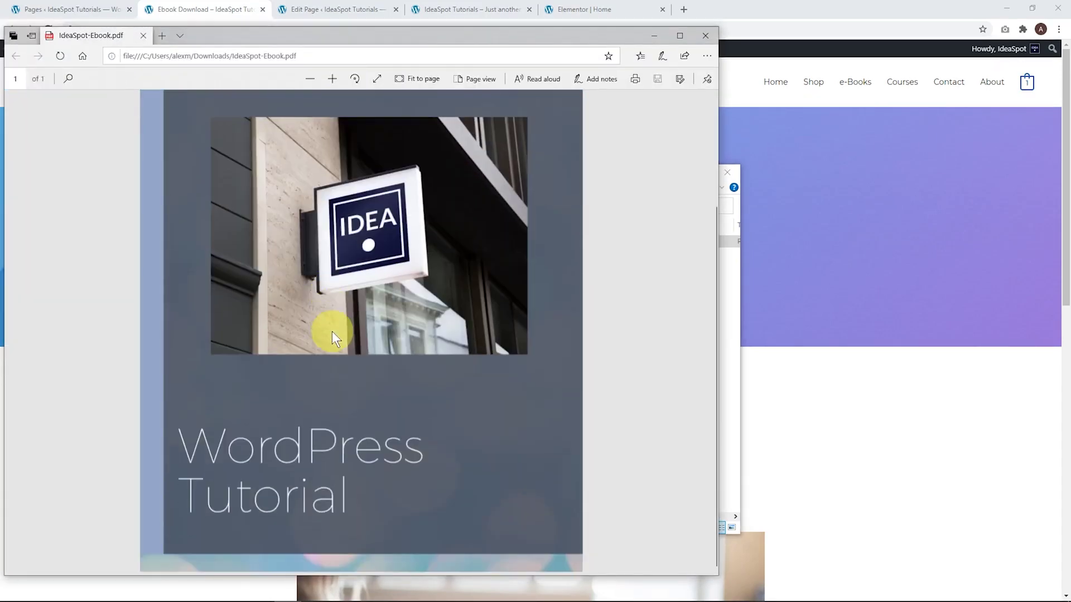
scroll(296, 327, up, 3)
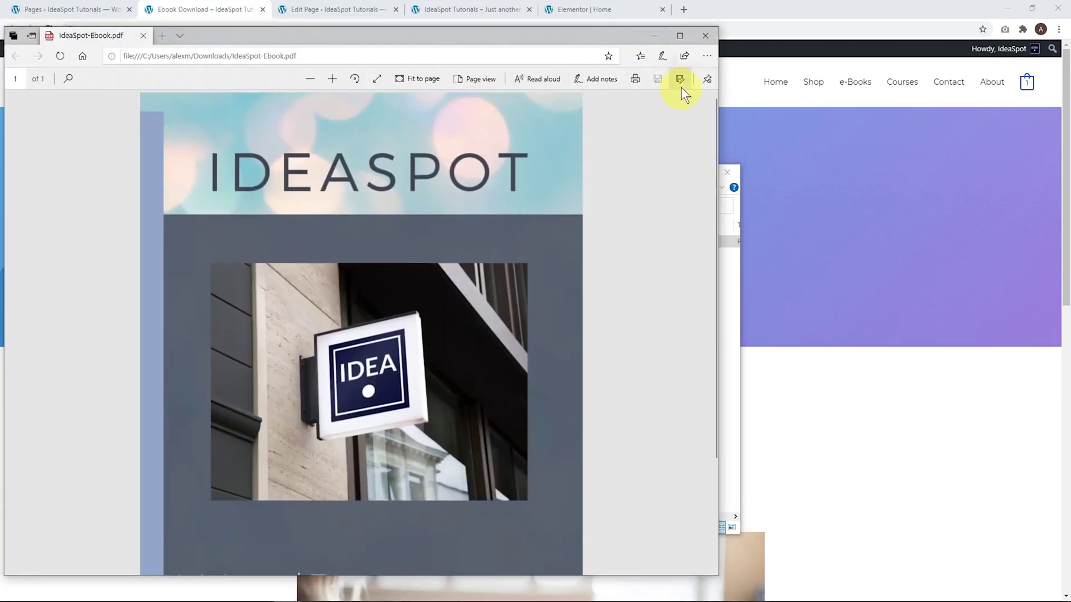
click(651, 36)
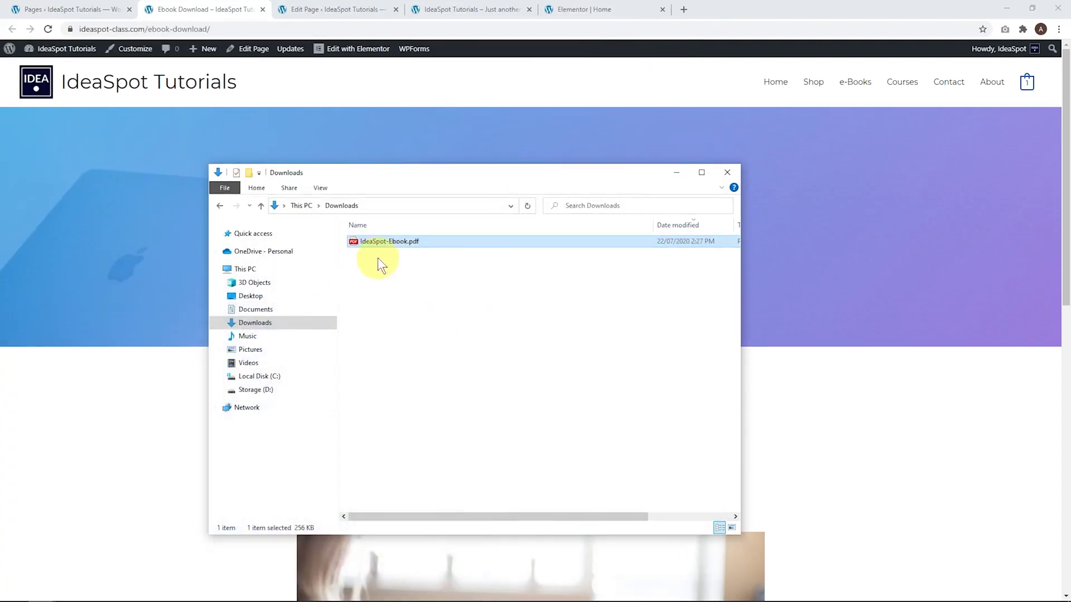
Step: Compress IdeaSpot-Ebook.pdf into a zipped folder named IdeaSpot-Ebook.zip
right_click(378, 248)
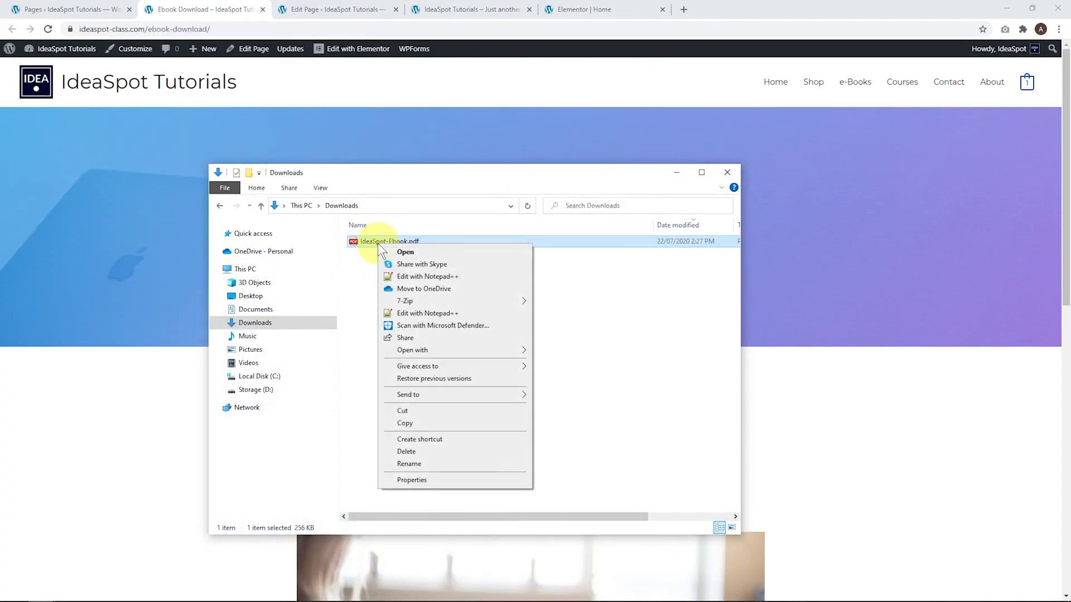
mouse_move(446, 394)
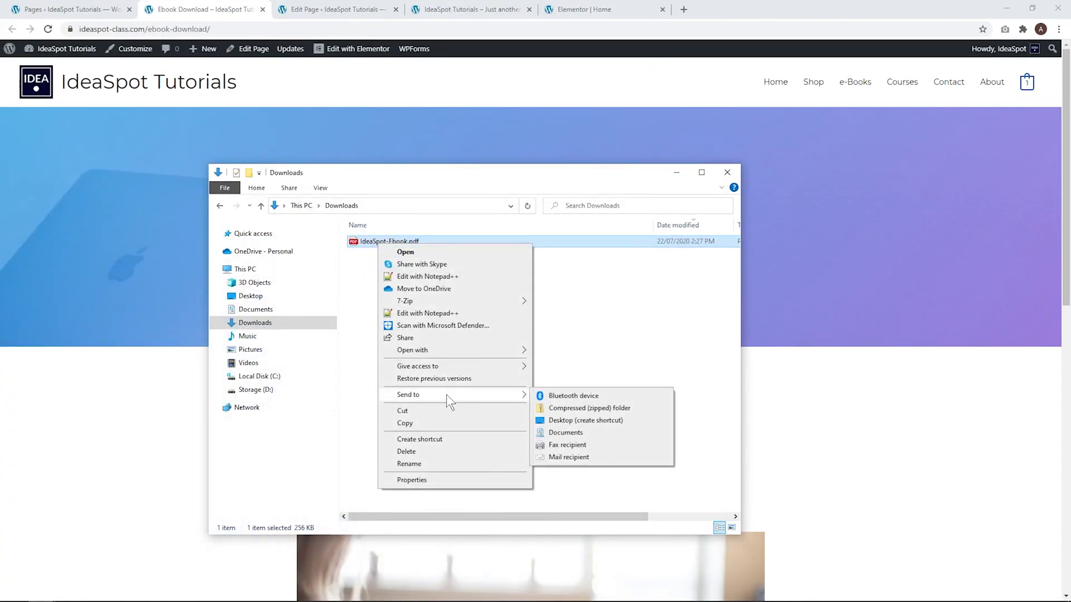
click(575, 412)
click(423, 306)
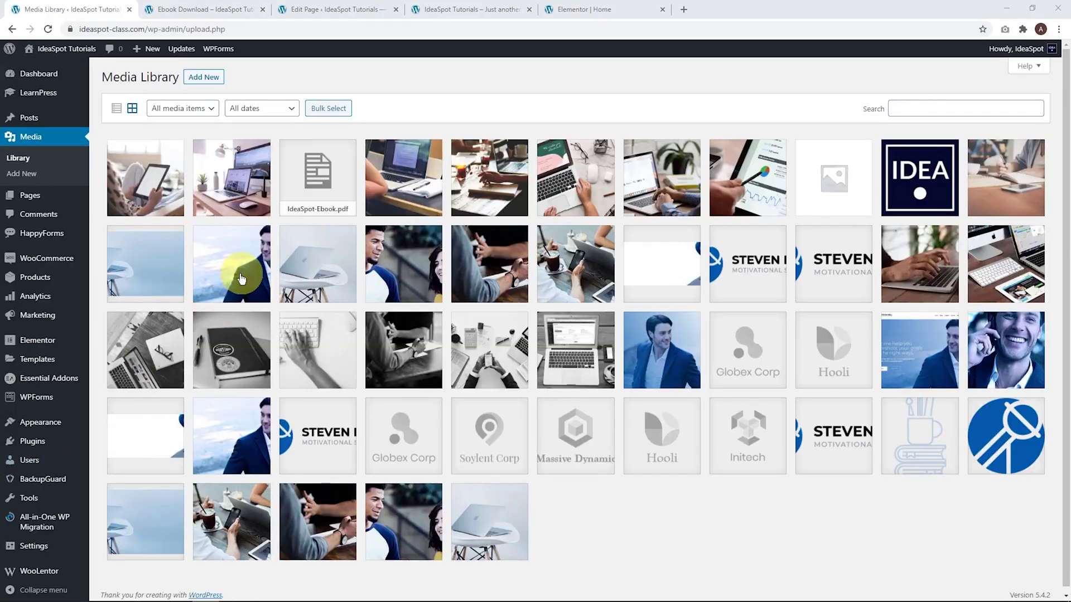
Step: Upload IdeaSpot-Ebook.zip to the Media Library by dragging it onto Add New
click(204, 78)
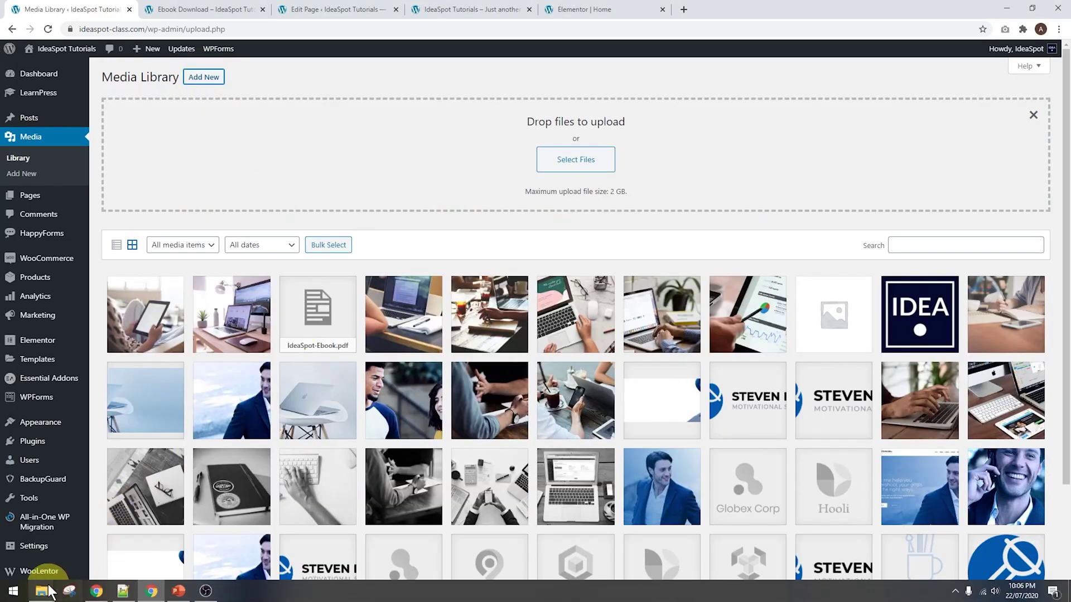
mouse_move(49, 594)
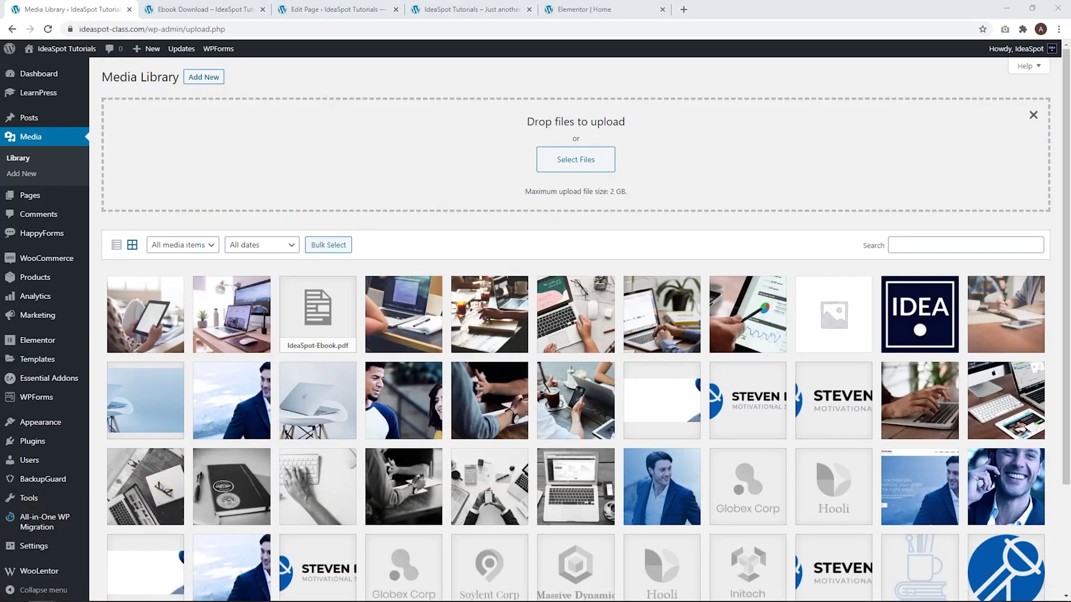
drag(123, 254, 346, 234)
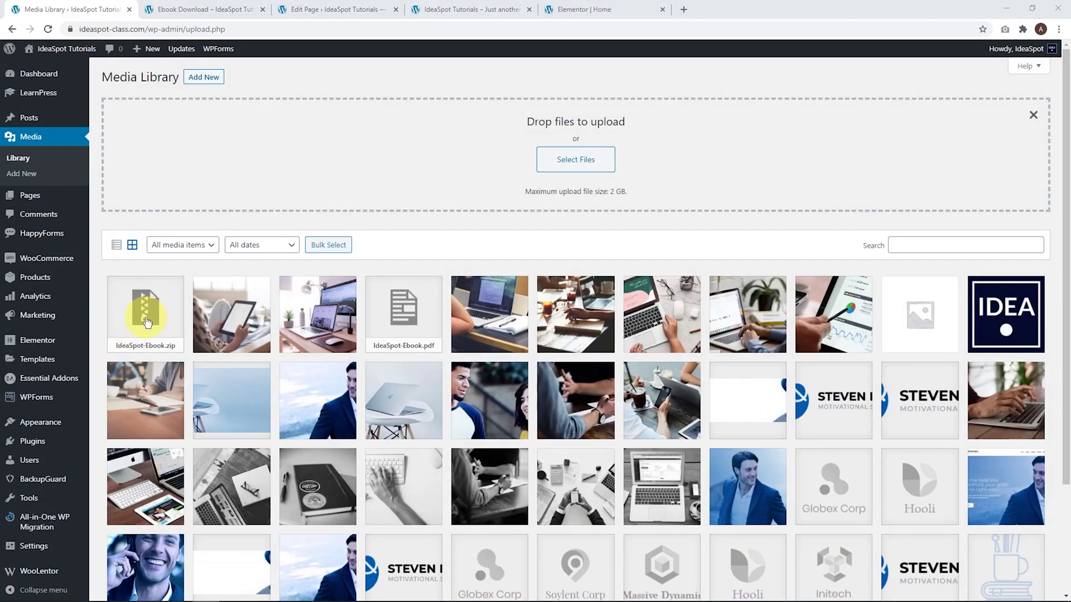
Step: Copy the zip file's link URL from its Attachment Details and return to the live page
click(147, 322)
click(858, 289)
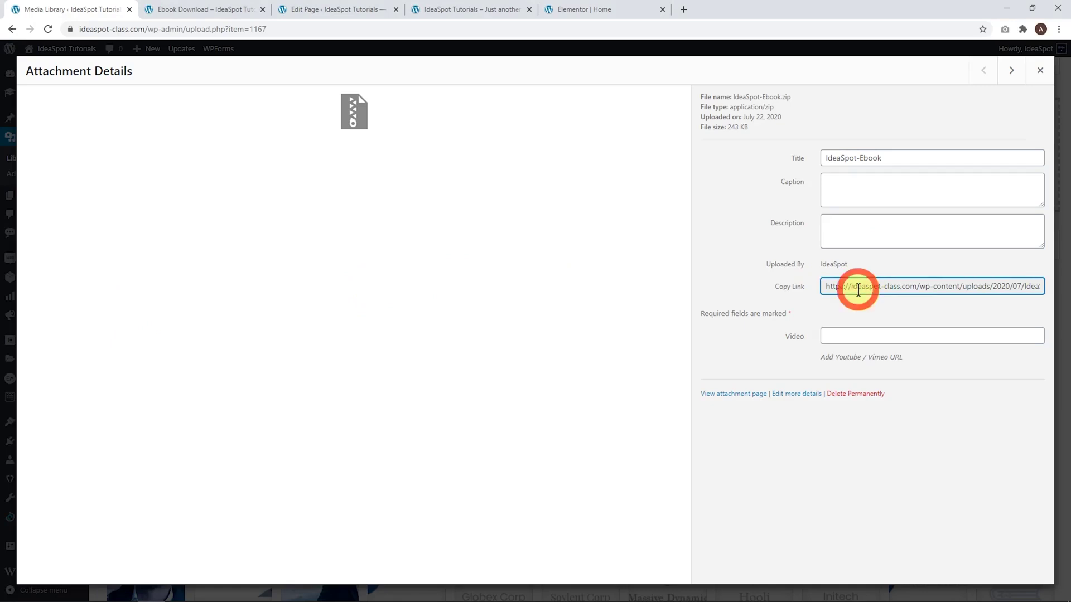
key(ctrl+a)
right_click(857, 289)
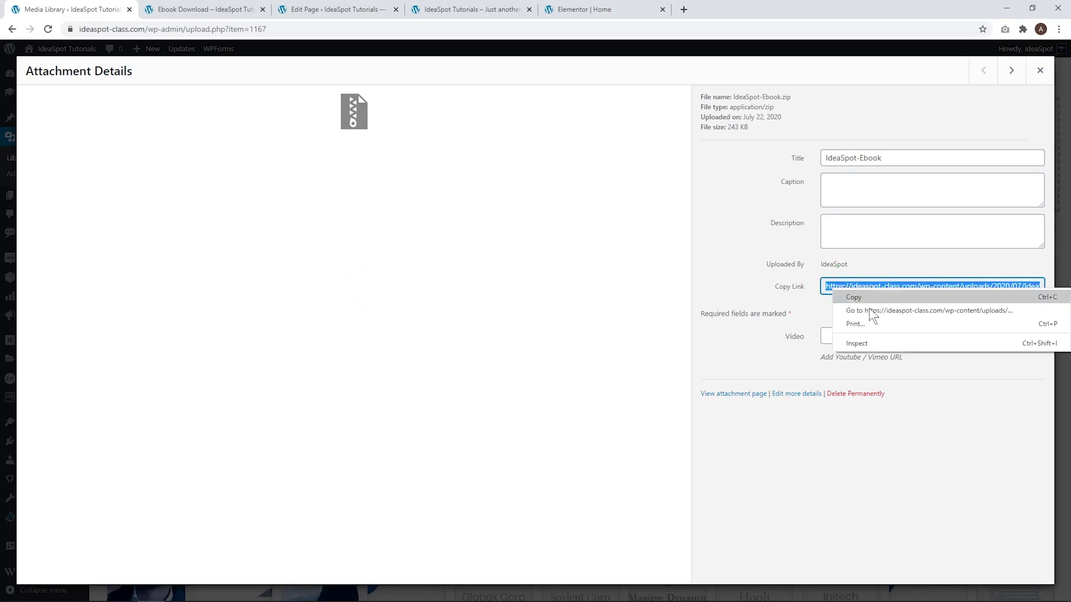
click(870, 295)
key(ctrl+Tab)
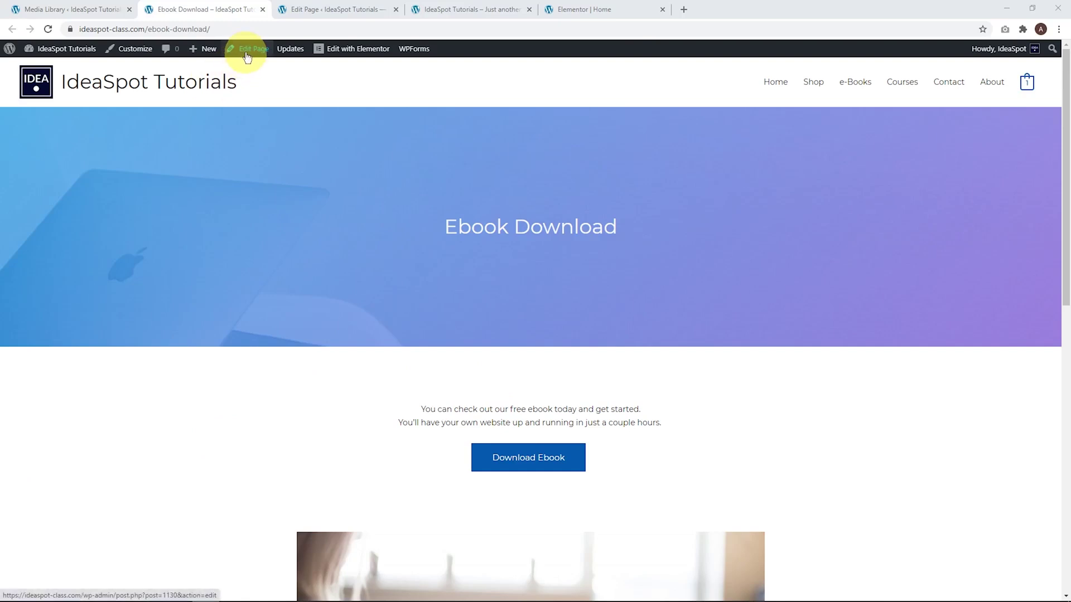
Step: Add a Buttons block labelled 'Download Ebook' linking to the copied zip file URL
click(335, 9)
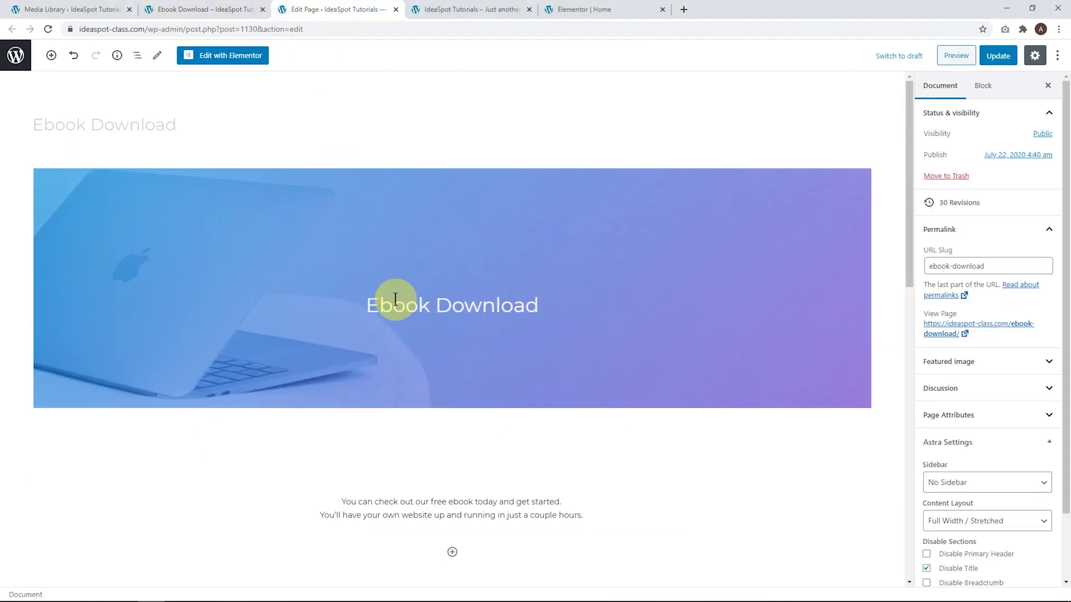
click(439, 348)
scroll(411, 413, down, 1)
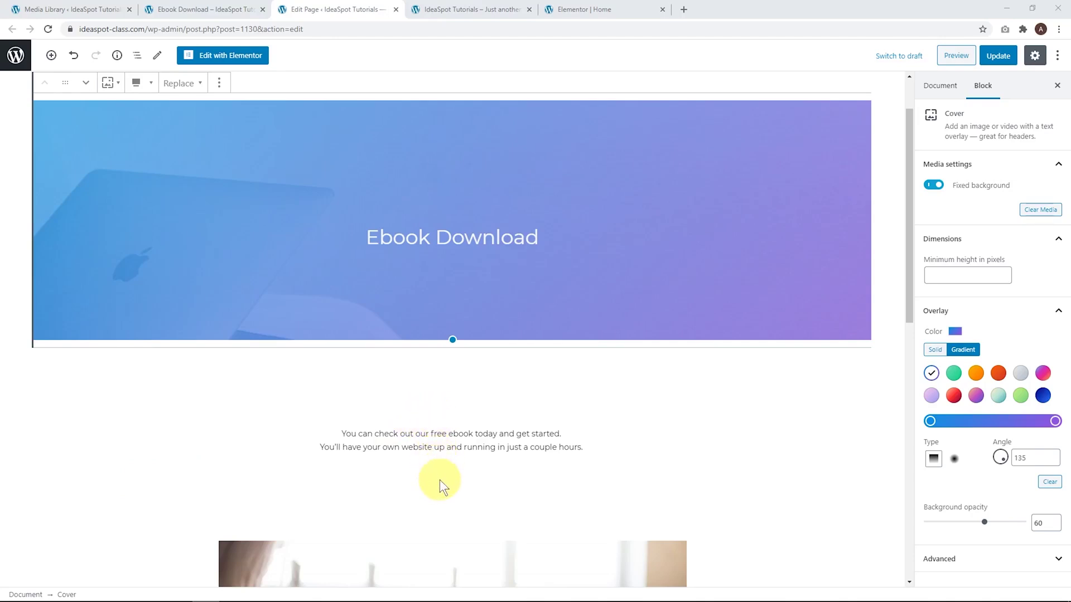
click(439, 460)
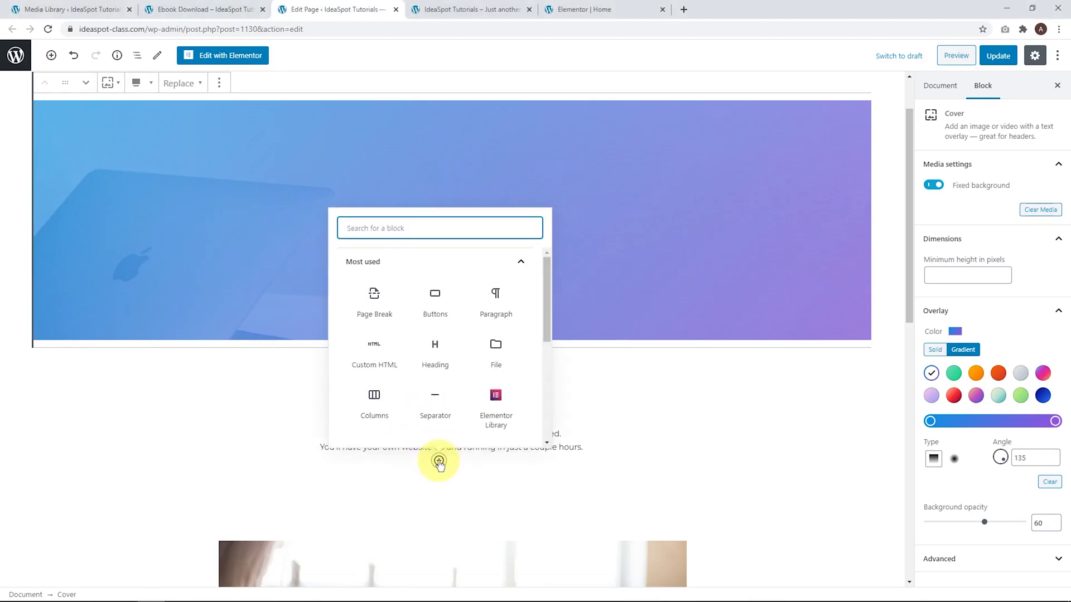
click(436, 308)
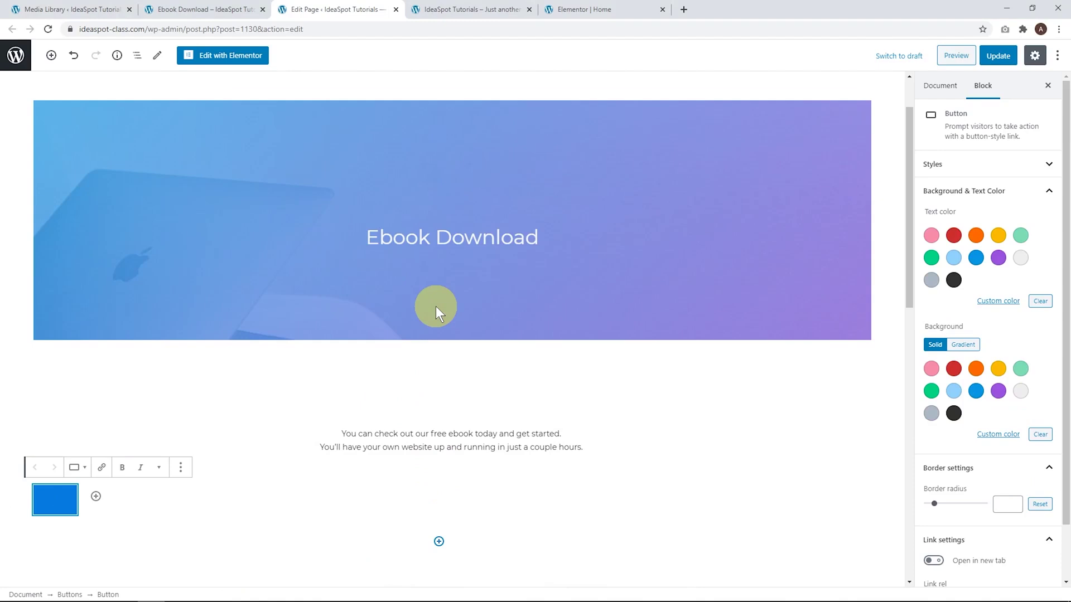
text(Downal)
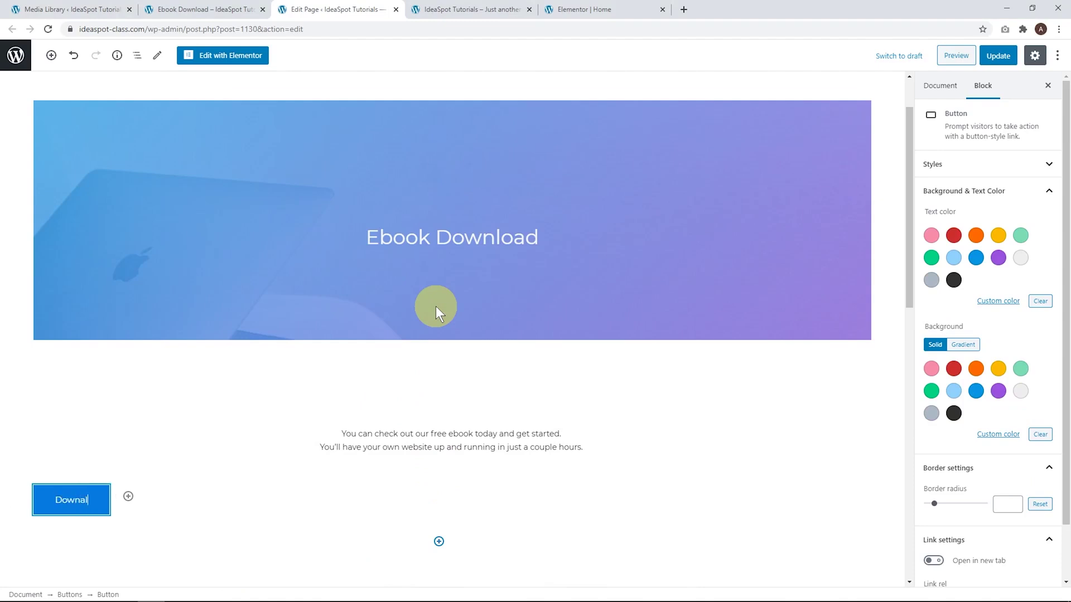
key(BackSpace)
key(BackSpace)
text(load Ebook)
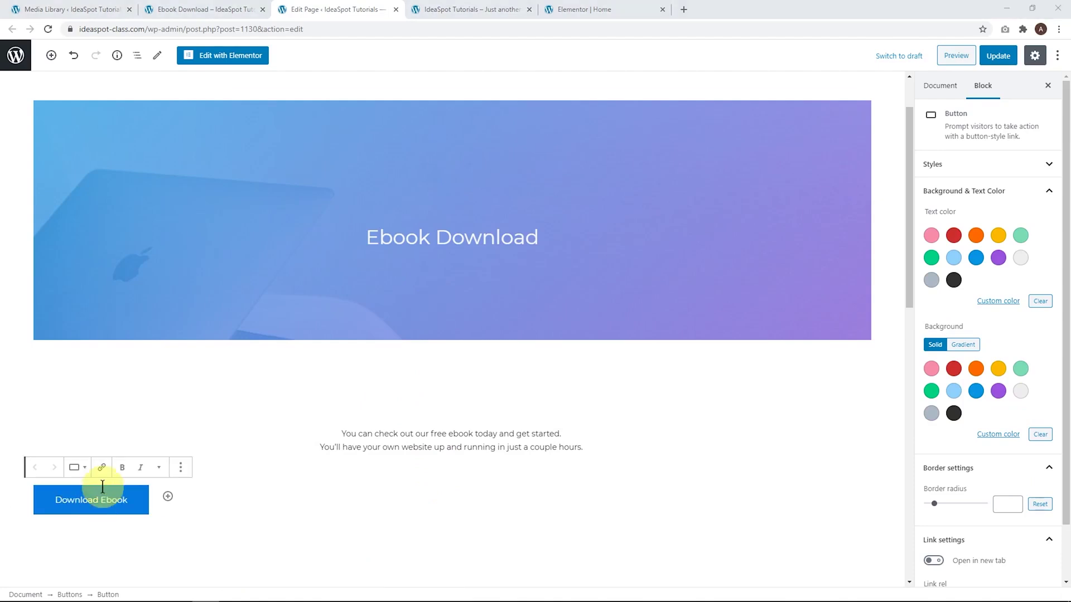
click(102, 468)
key(ctrl+v)
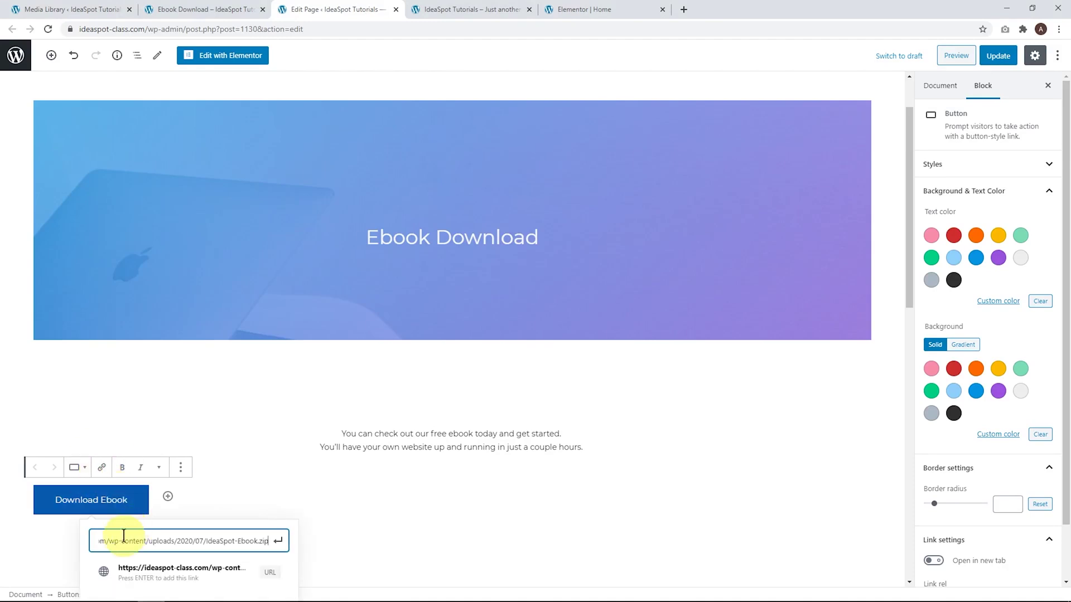
click(279, 541)
Step: Centre the Download Ebook button, update the page, and open the live page in a new tab
scroll(340, 510, down, 2)
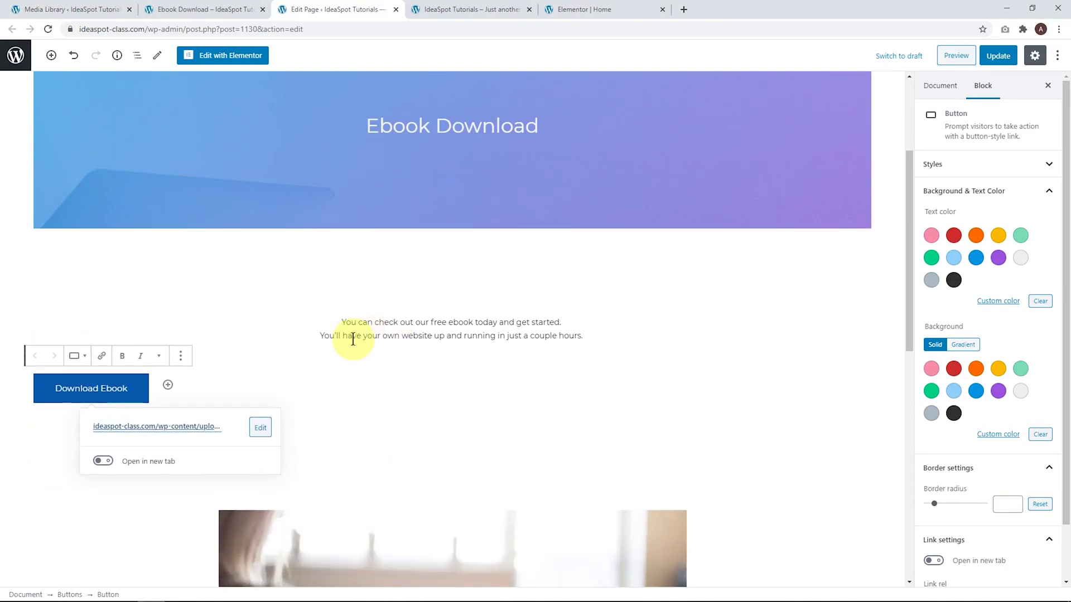
click(237, 388)
click(78, 347)
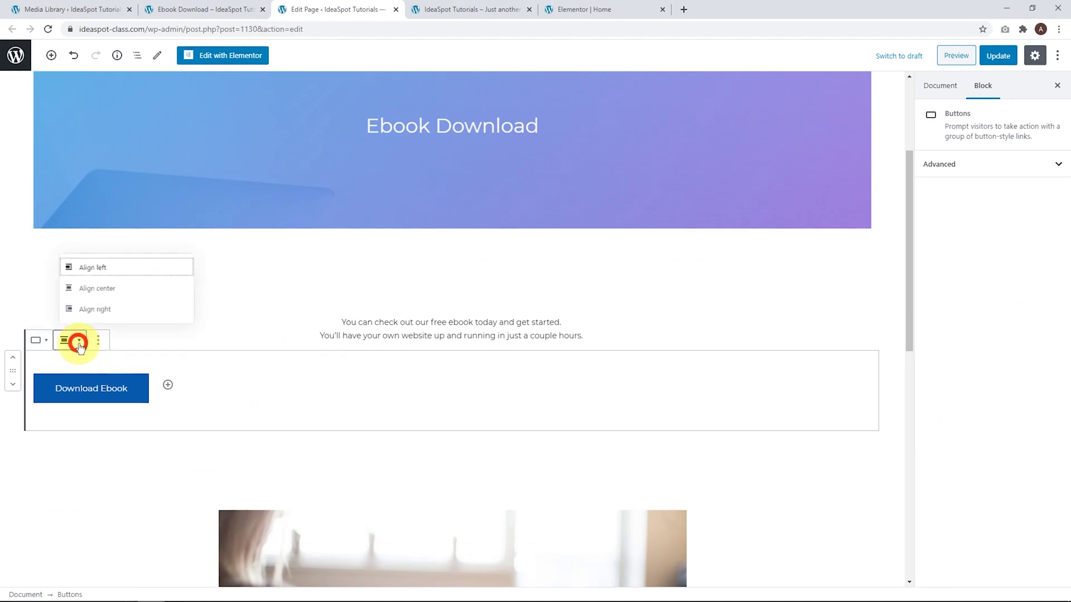
click(98, 292)
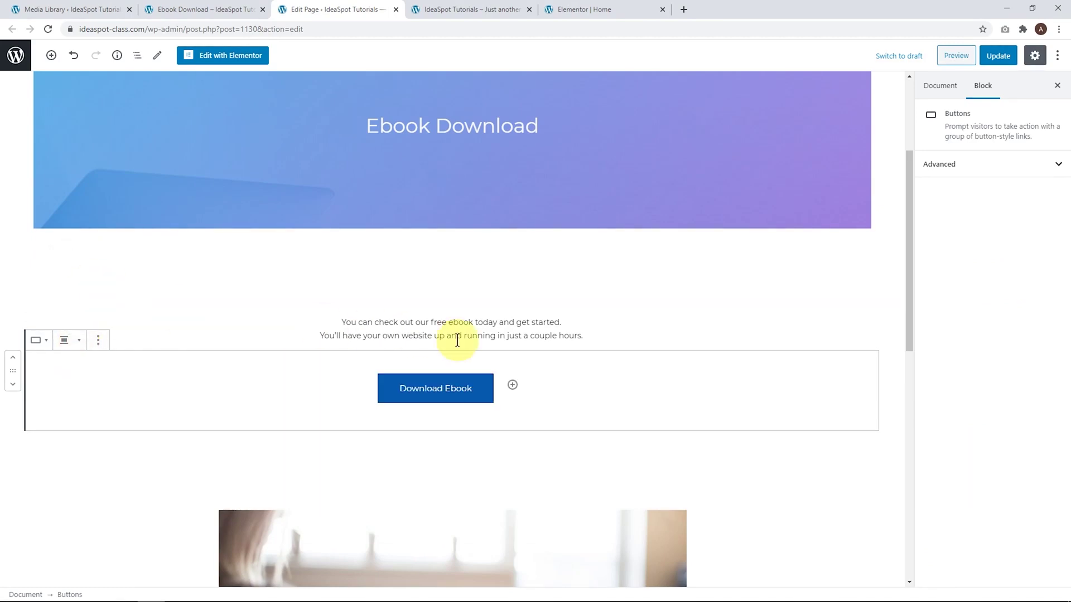
click(998, 56)
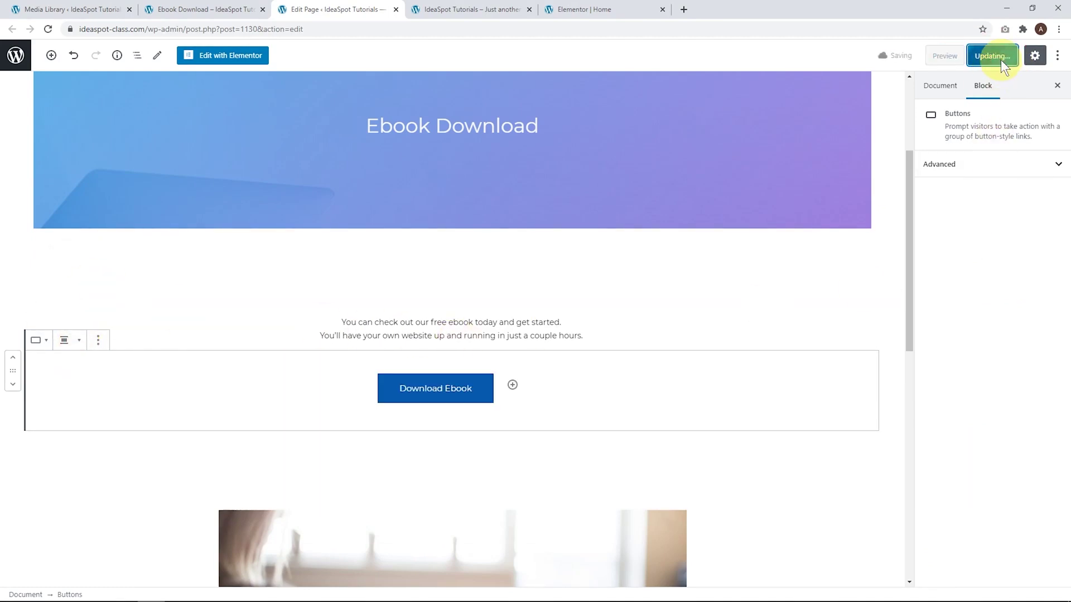
right_click(111, 581)
click(143, 489)
key(ctrl+Tab)
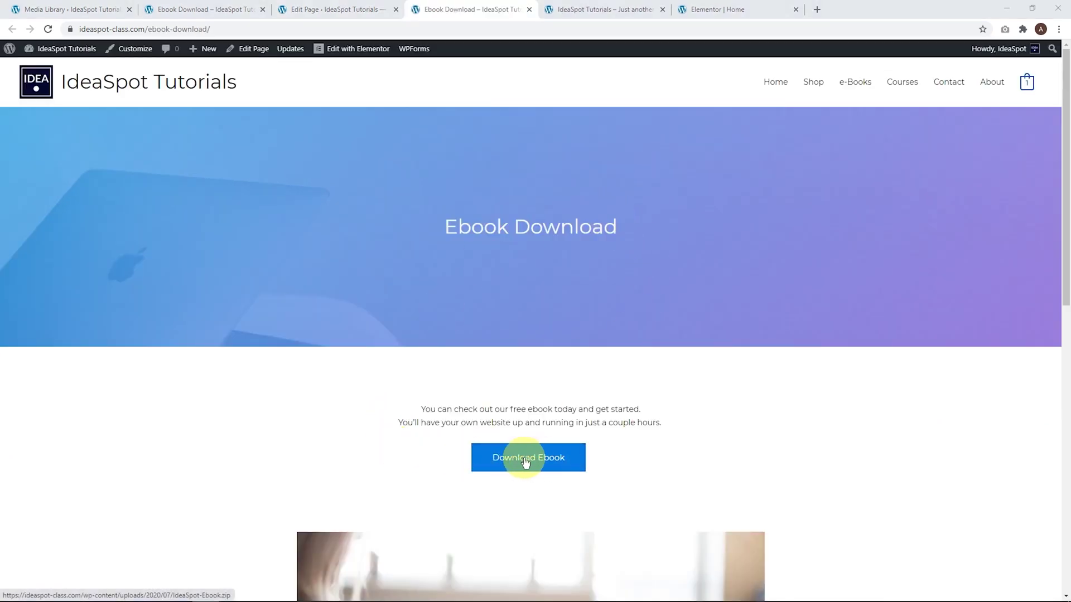
Step: Click the live Download Ebook button to download the zip, then look over the page content
click(525, 462)
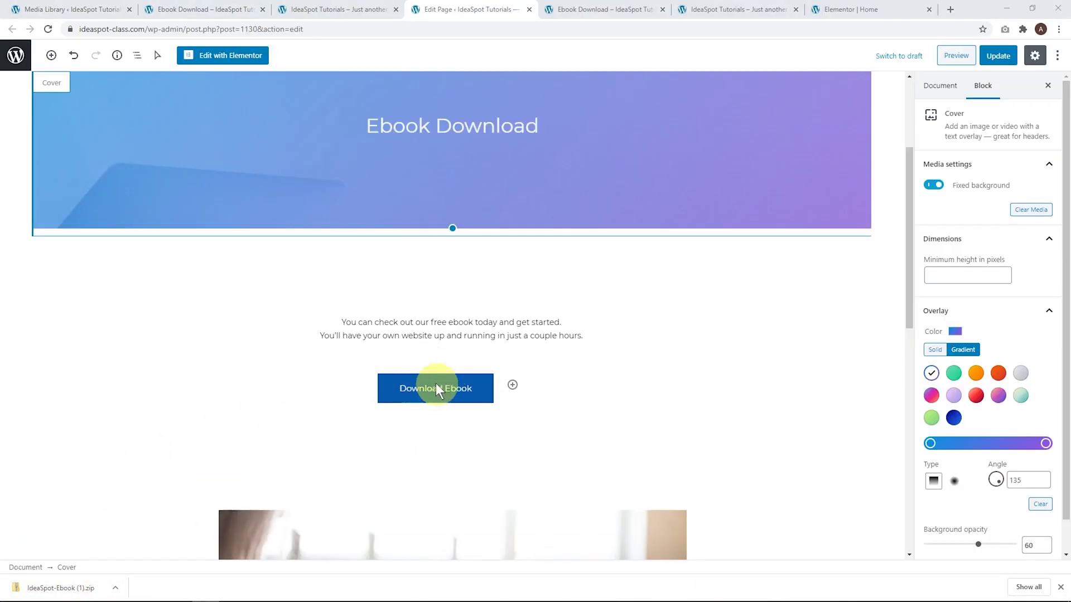
drag(562, 322, 340, 323)
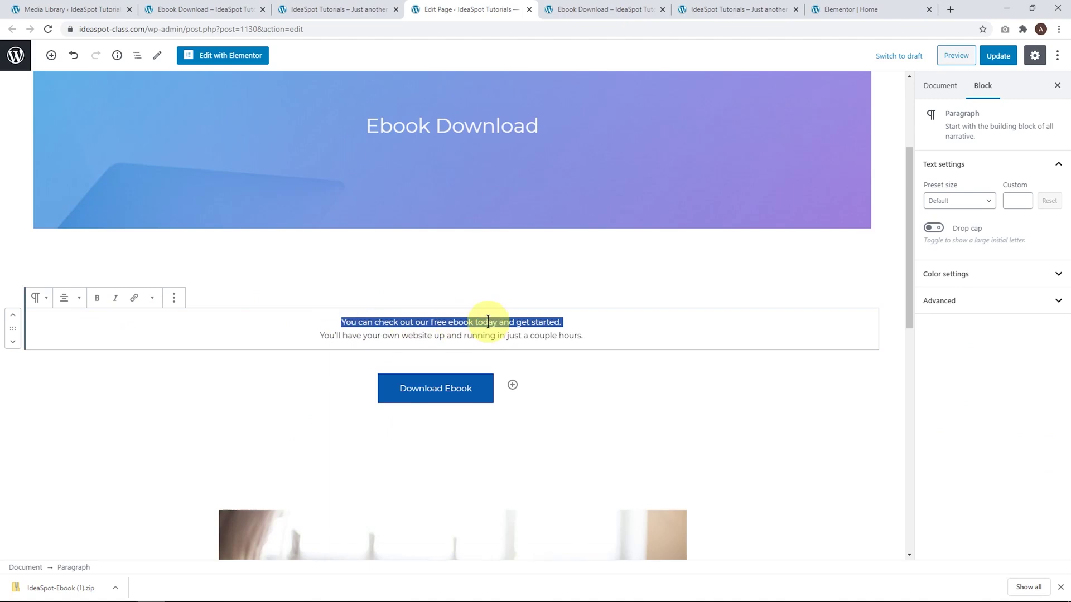
scroll(454, 390, down, 3)
scroll(463, 268, up, 4)
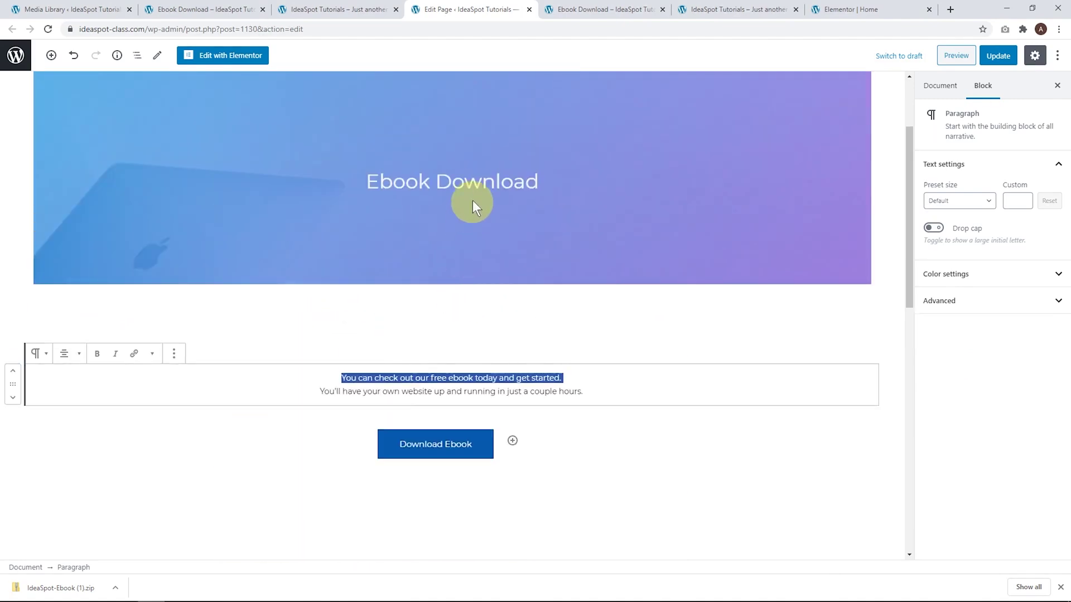
double_click(471, 181)
scroll(390, 335, down, 2)
click(329, 477)
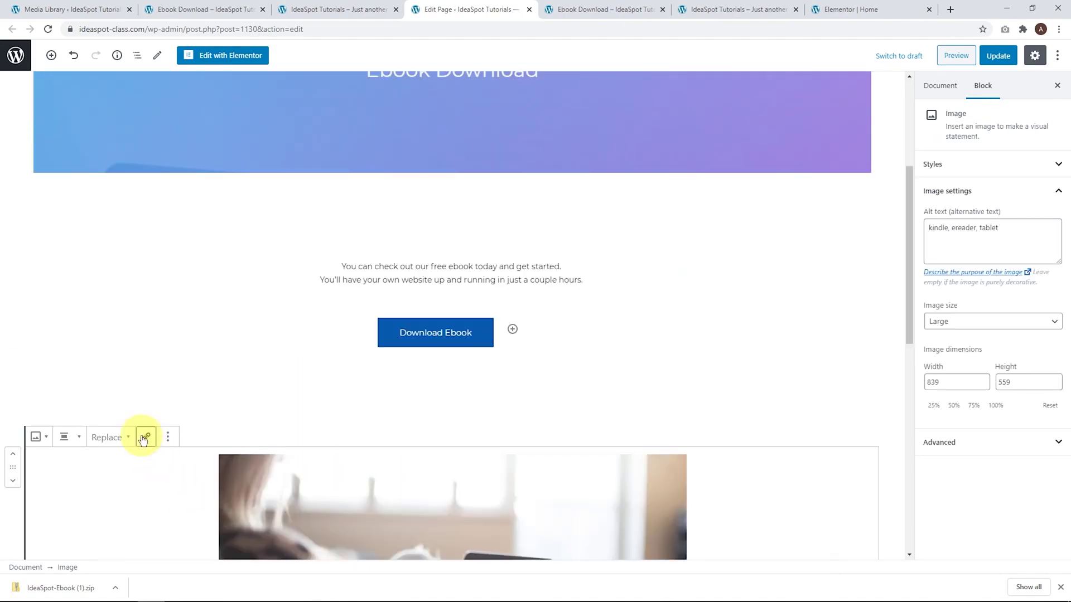
scroll(393, 417, down, 1)
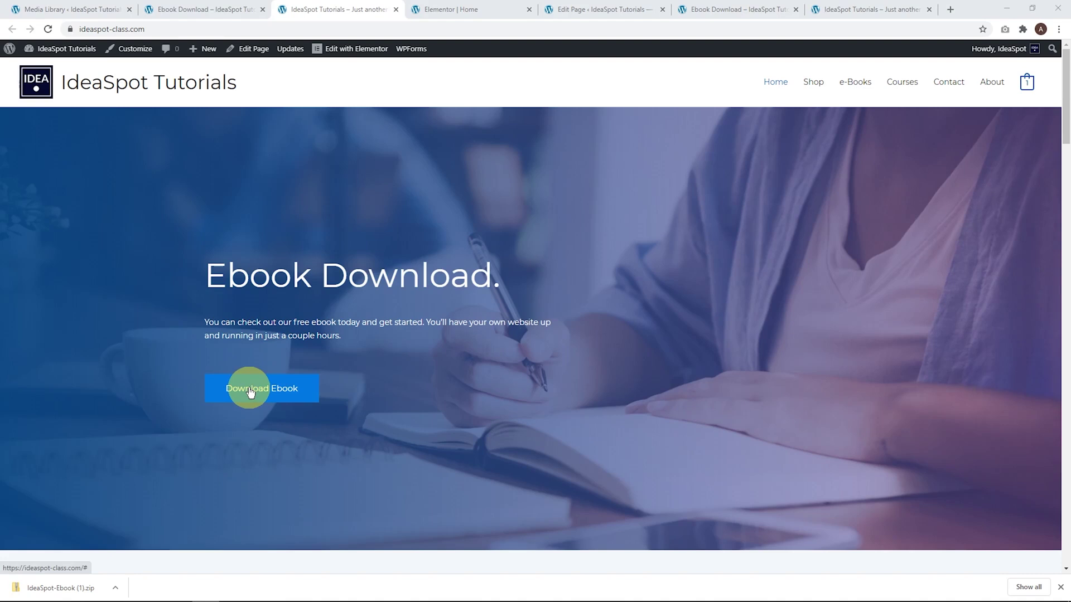
Step: In Elementor, add a stray Click here button beside Download Ebook and delete it again
click(445, 9)
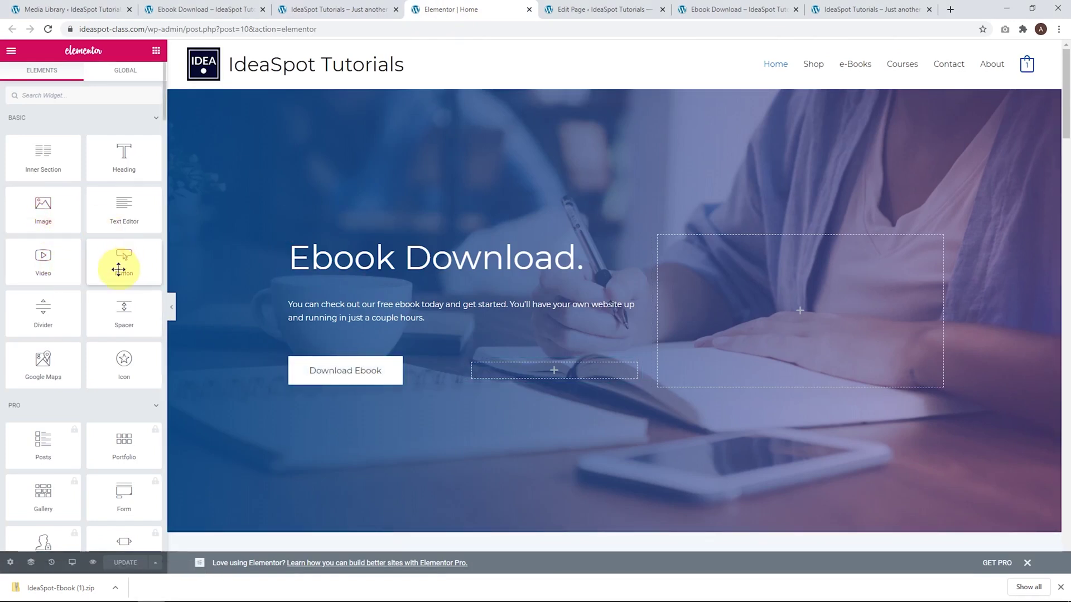
drag(103, 263, 491, 374)
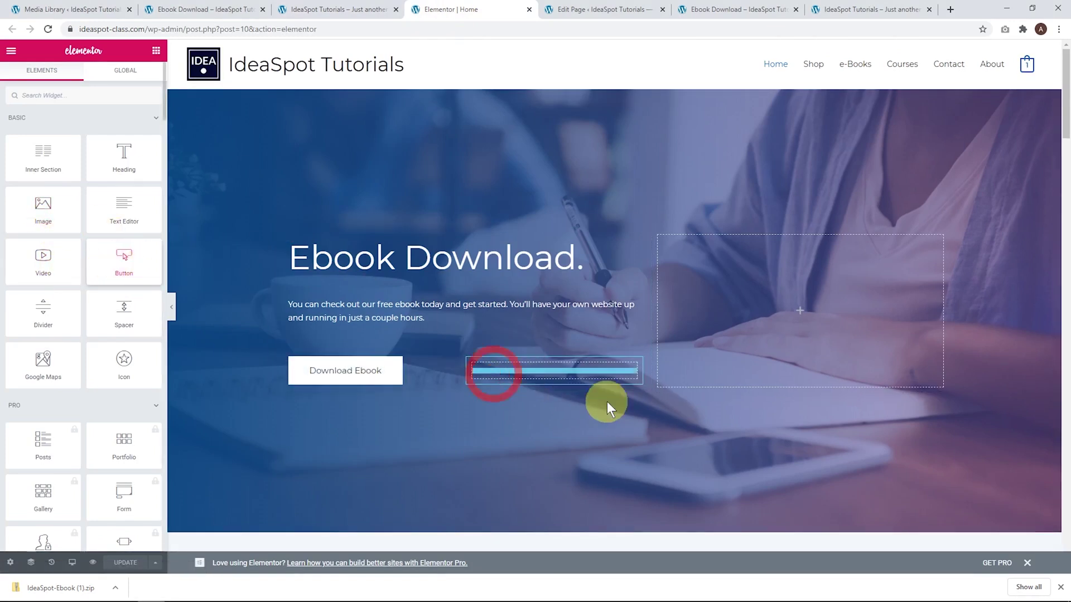
right_click(642, 372)
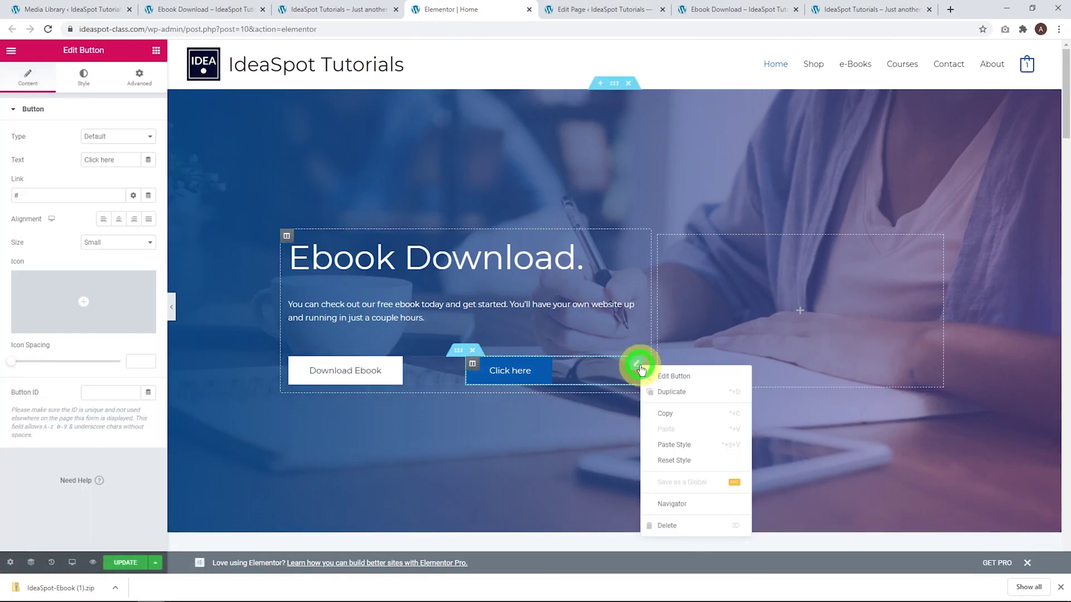
click(683, 521)
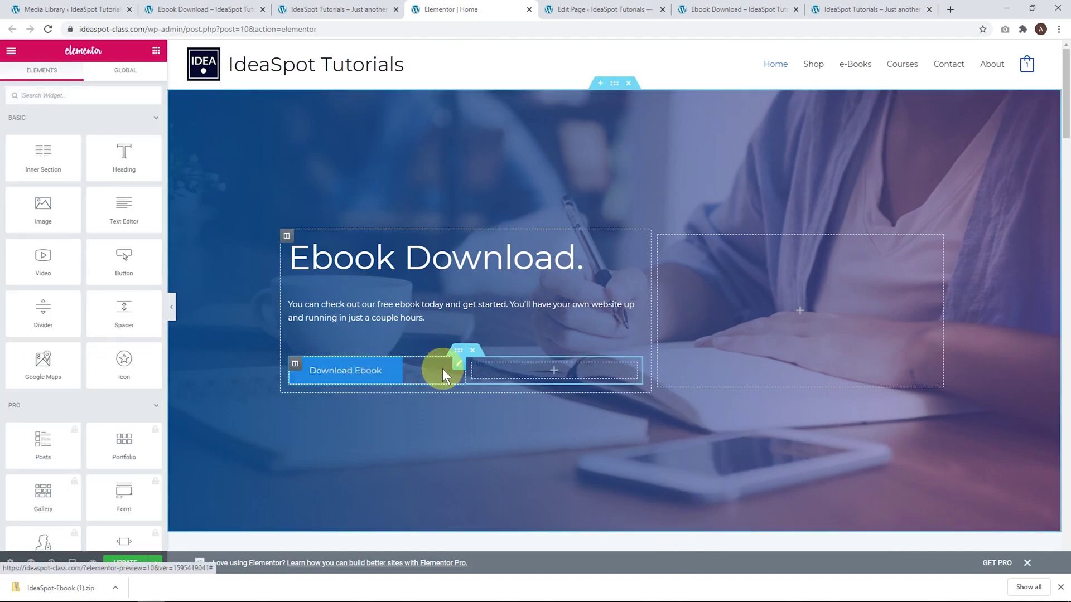
Step: Paste the IdeaSpot-Ebook.zip URL into the Download Ebook button's Link field and save
click(459, 366)
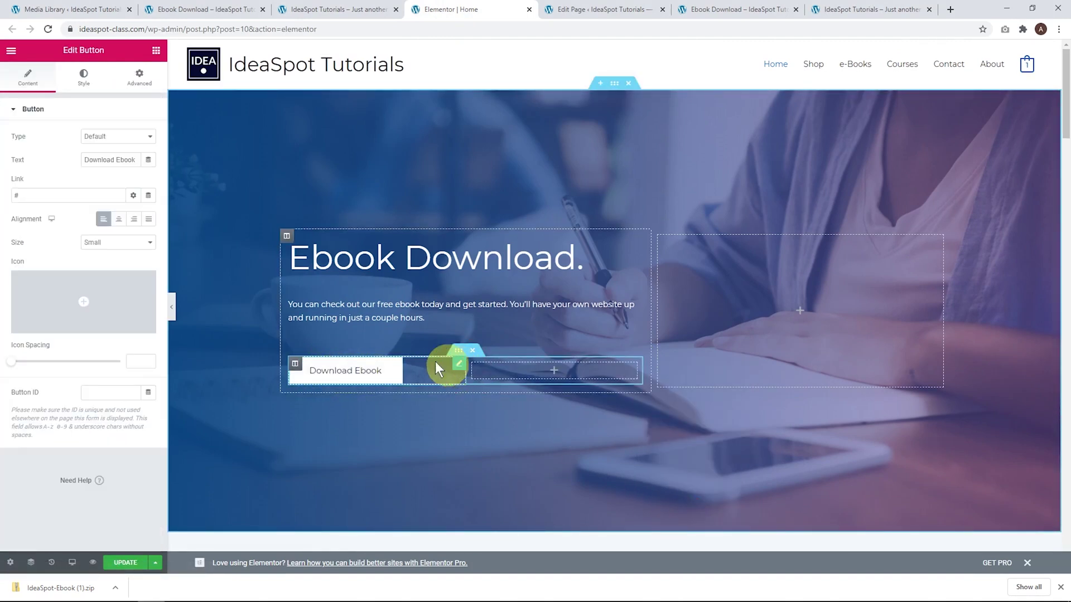
click(68, 195)
key(ctrl+a)
key(ctrl+v)
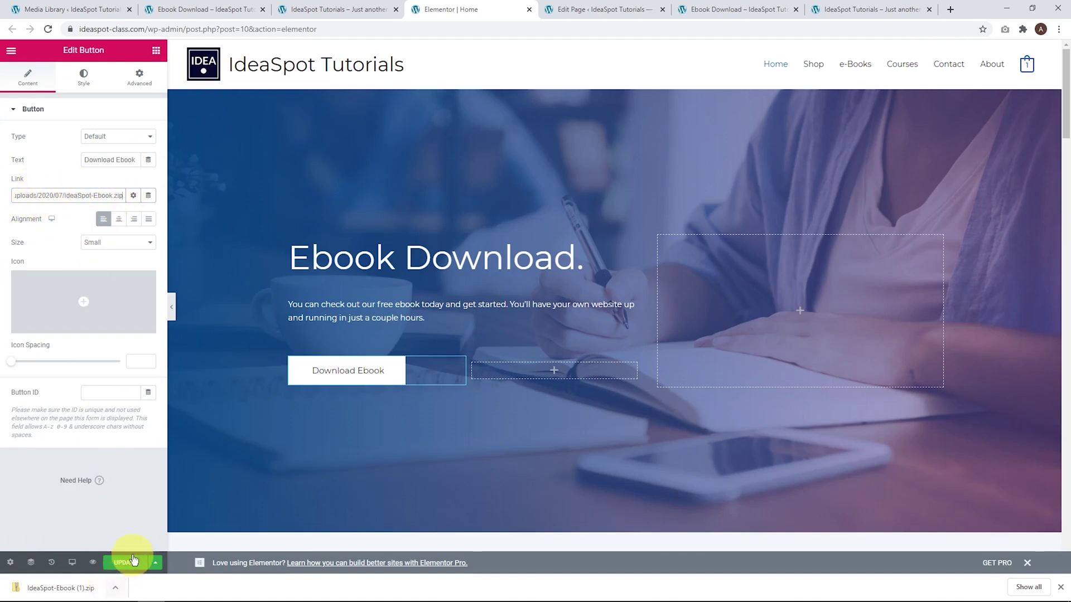
click(125, 563)
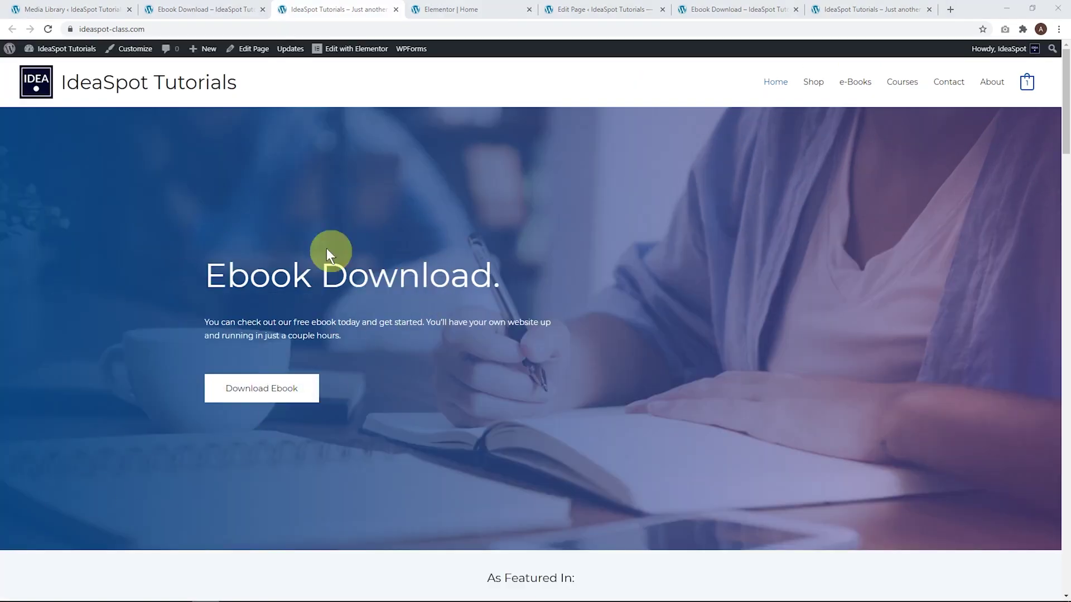
Step: Click the live home page's Download Ebook button, downloading IdeaSpot-Ebook (2).zip
click(260, 392)
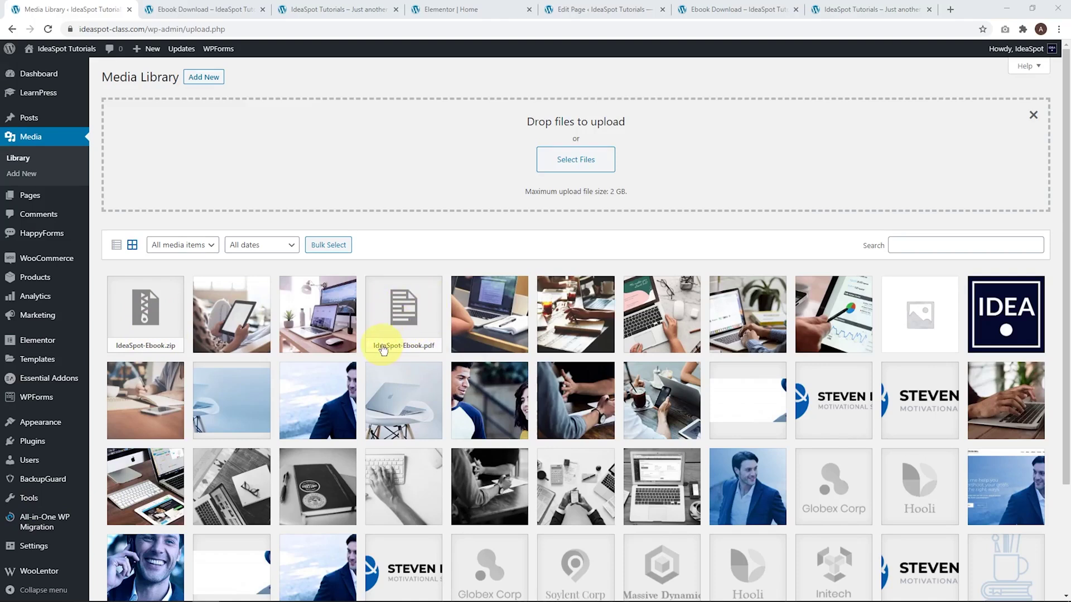
Step: Copy the IdeaSpot-Ebook.pdf file URL from its Attachment Details
click(393, 336)
triple_click(862, 286)
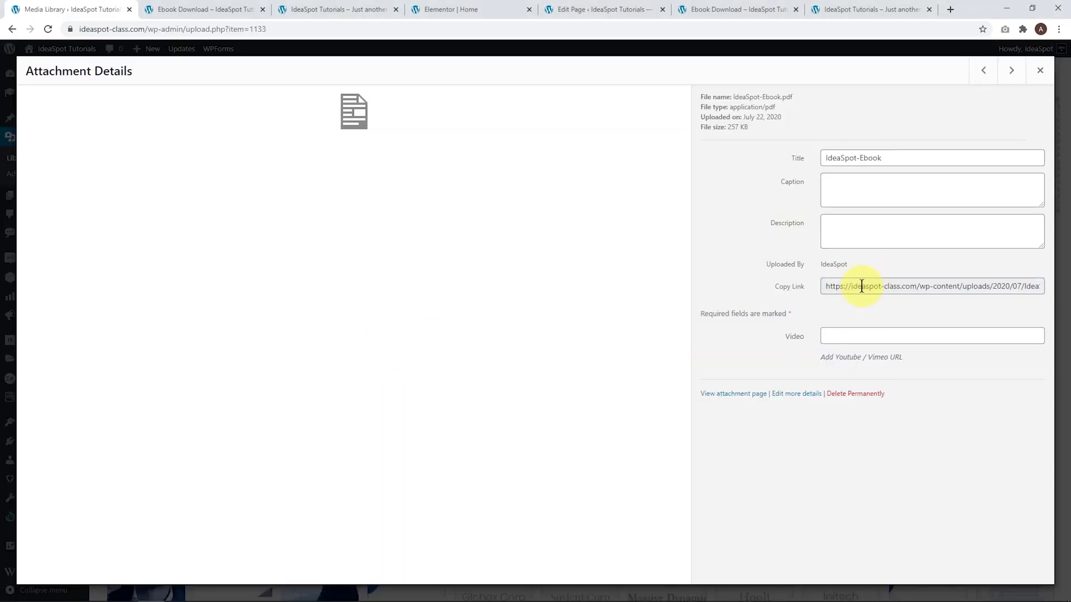
right_click(862, 286)
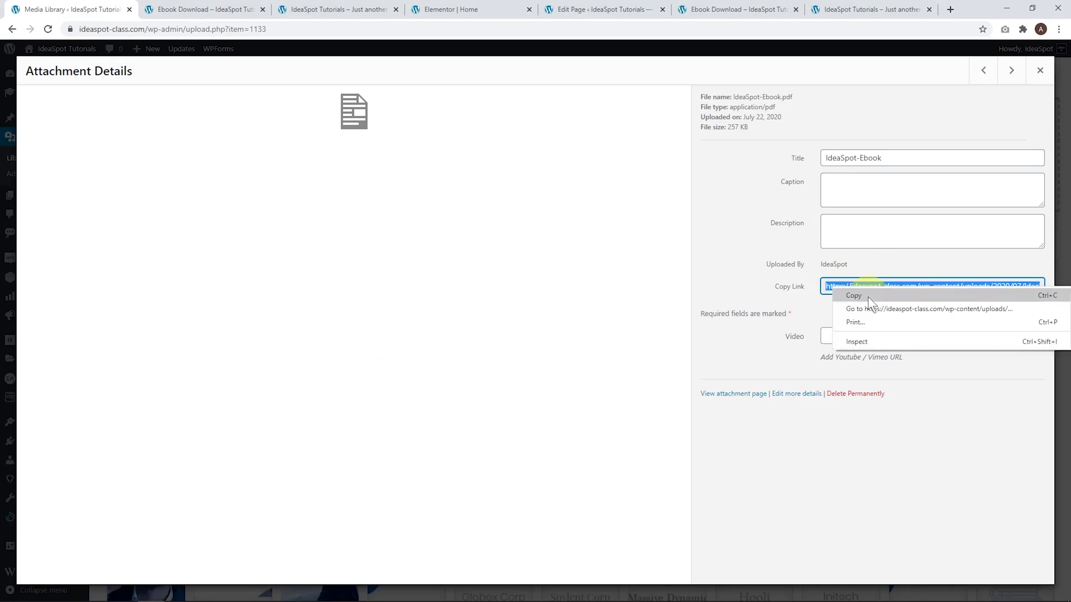
click(868, 297)
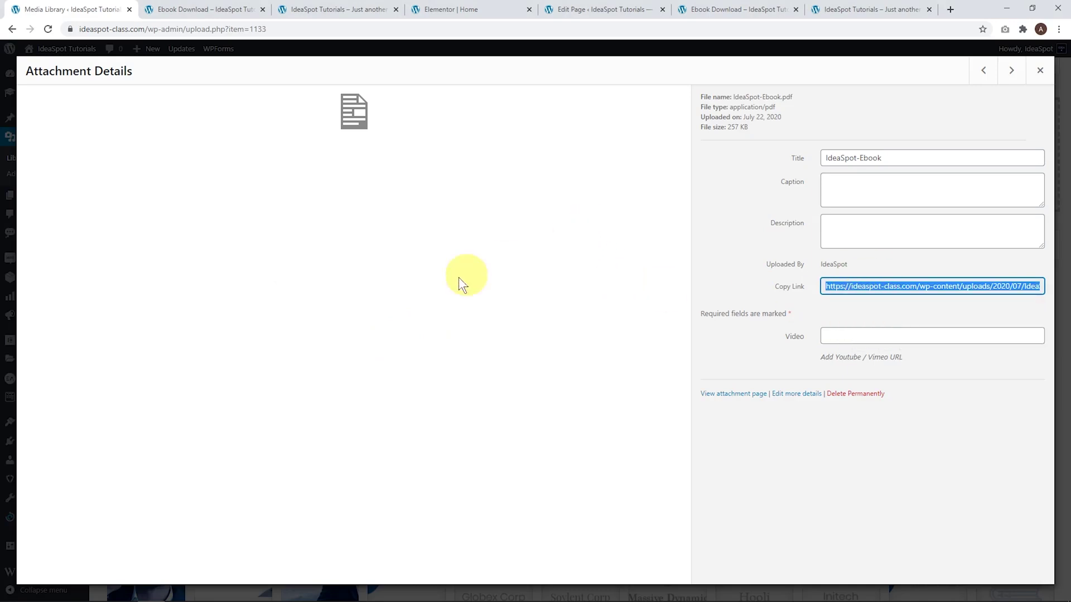
Step: Replace the Download Ebook button's link with the PDF URL, update, and test it live
key(ctrl+5)
triple_click(402, 318)
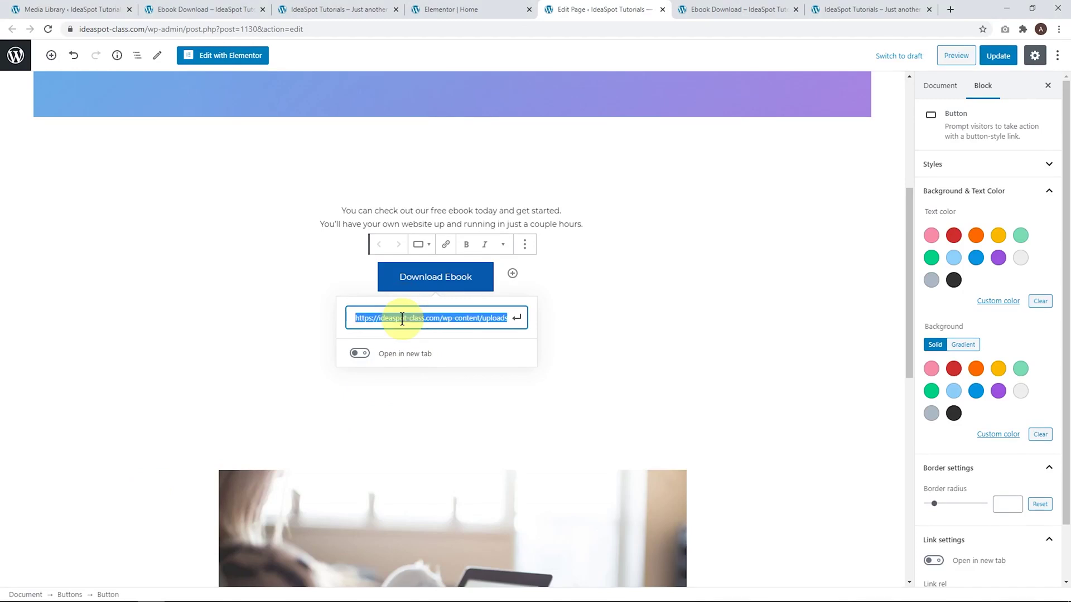
key(ctrl+v)
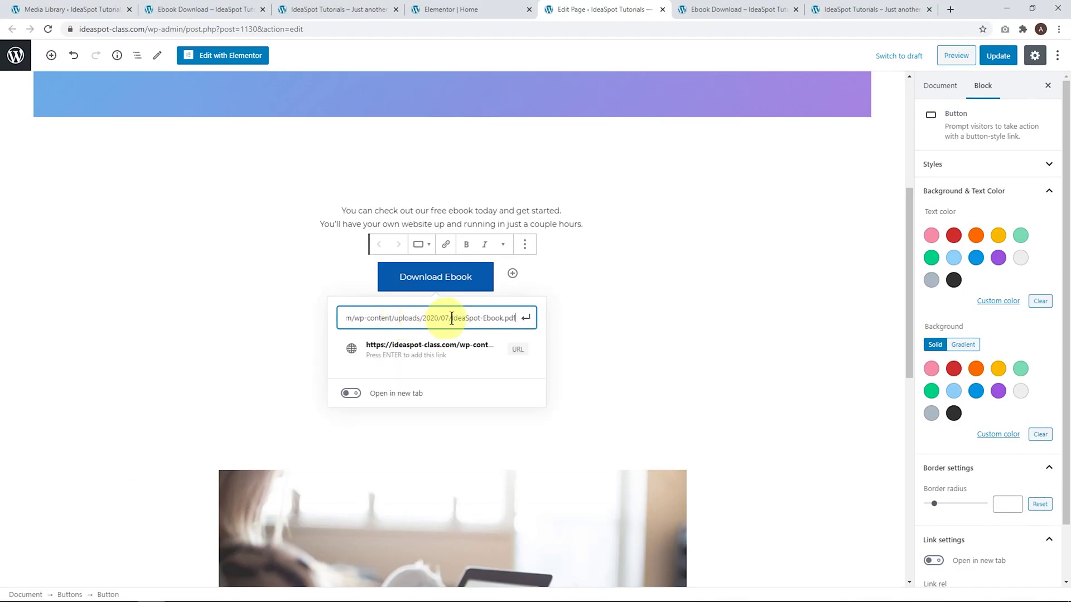
click(526, 318)
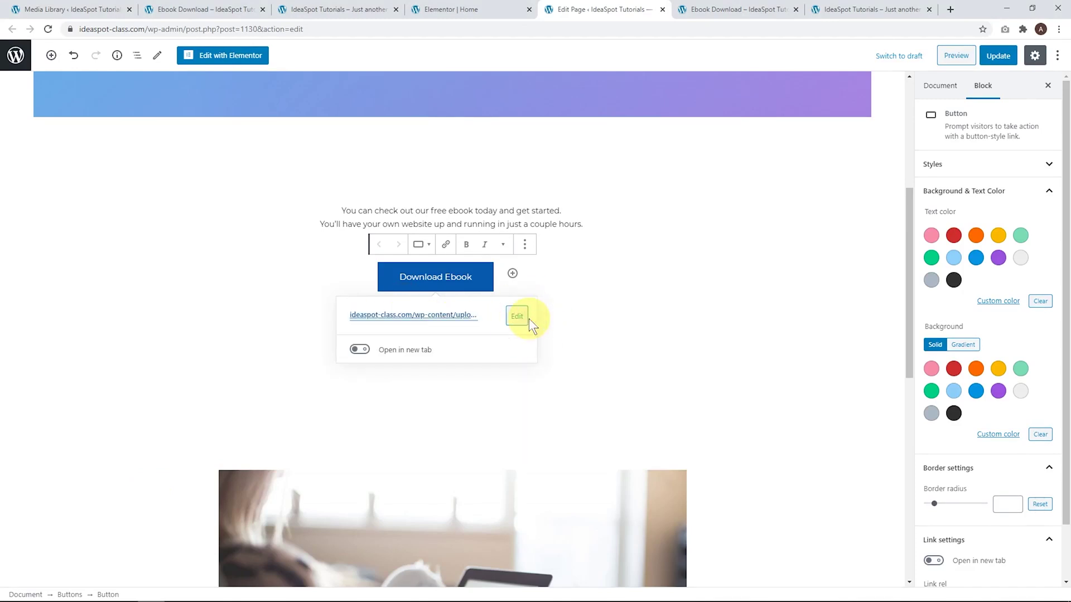
click(998, 55)
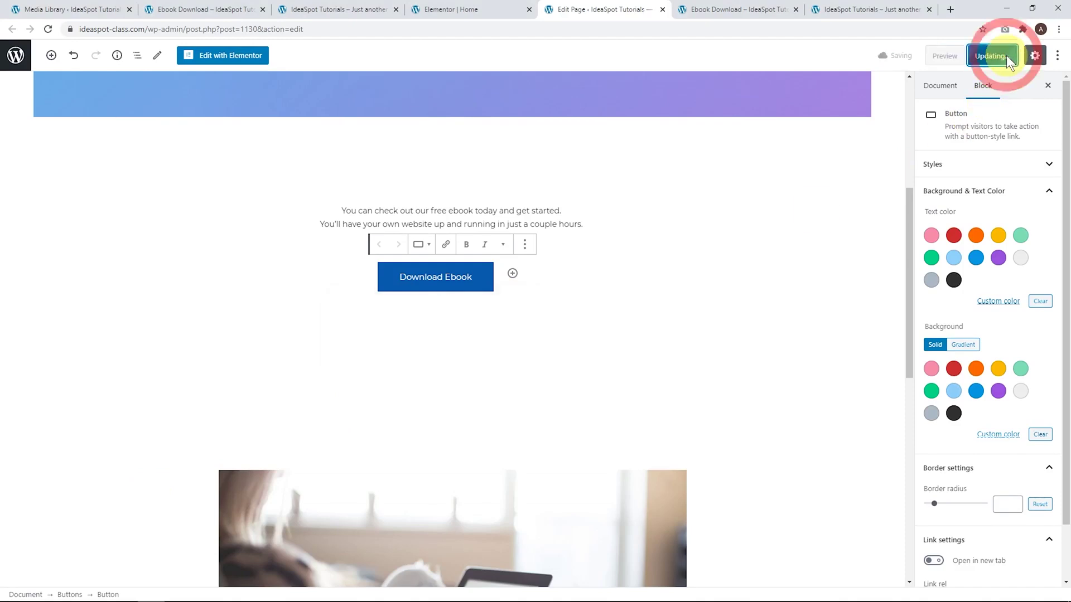
key(ctrl+6)
click(535, 397)
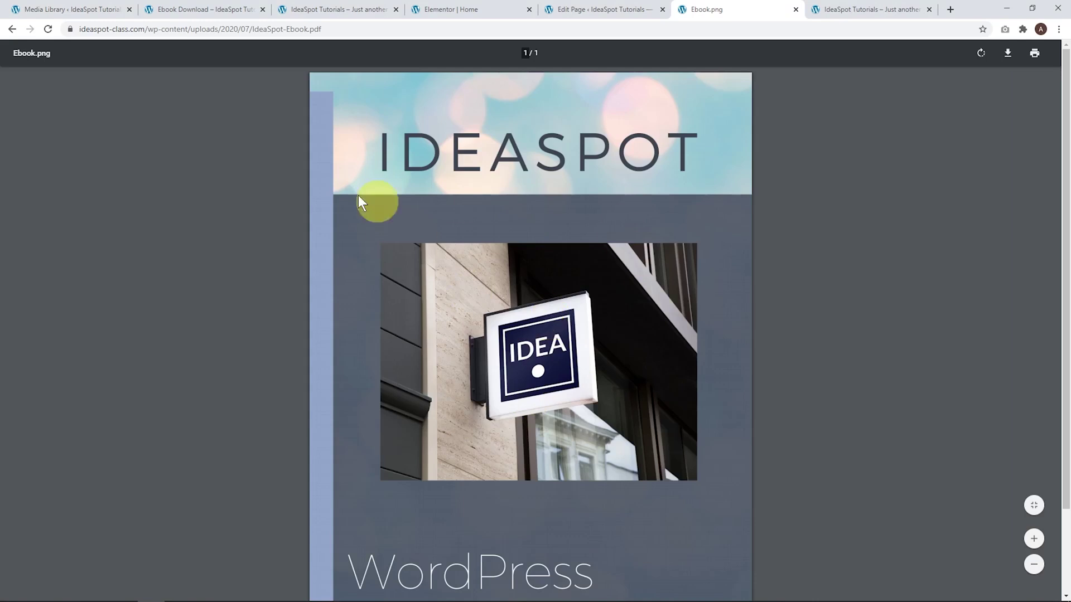
Step: Go back from the opened PDF to the Ebook Download page, then to the editor tab
click(11, 28)
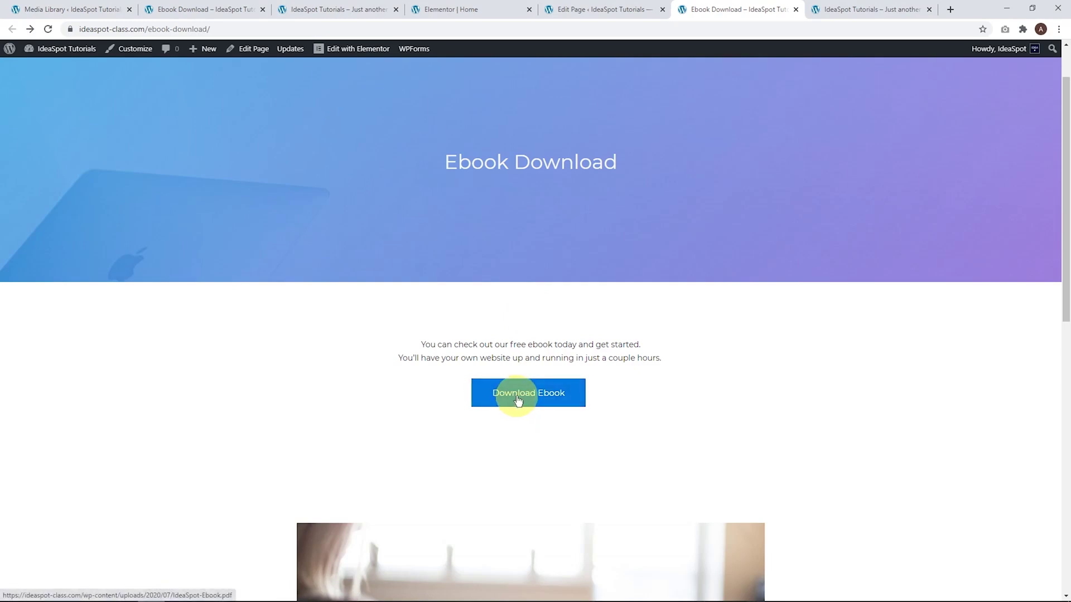
key(ctrl+shift+Tab)
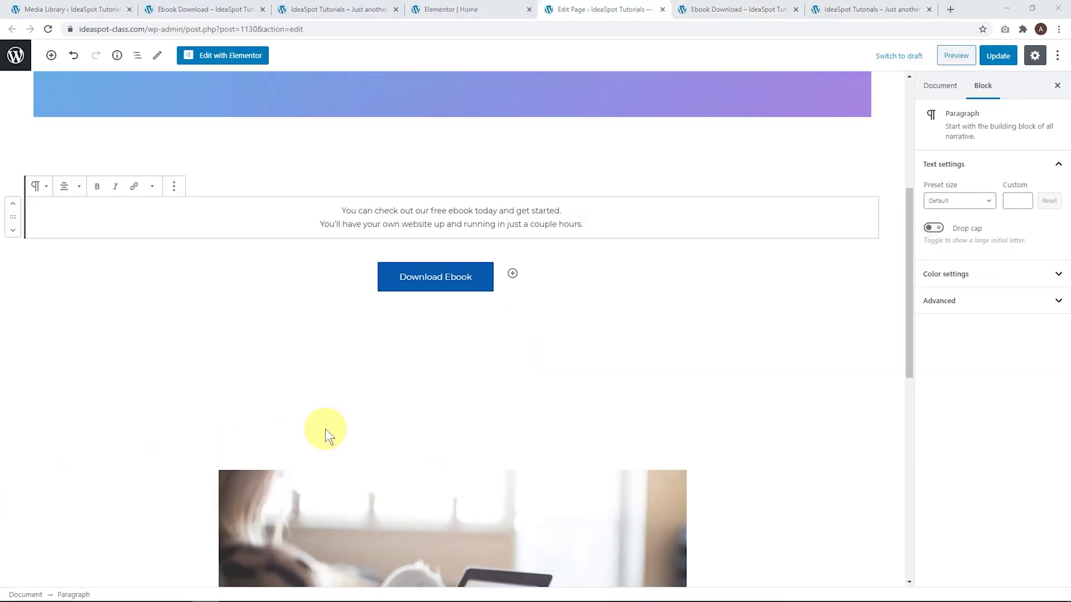
Step: Insert a File block below the button using IdeaSpot-Ebook.pdf from the Media Library
click(439, 390)
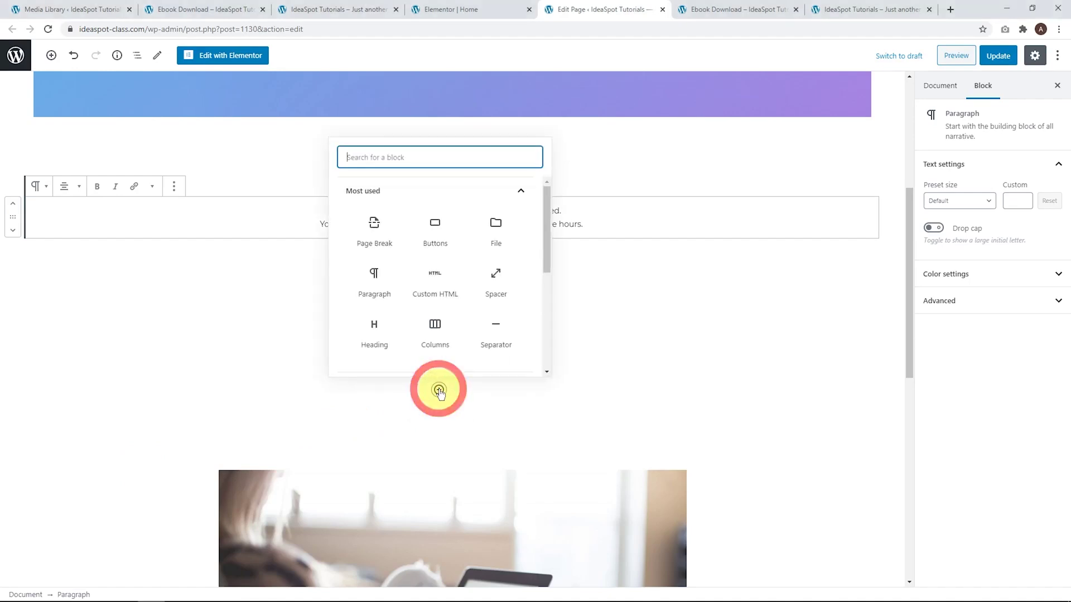
text(f)
click(375, 235)
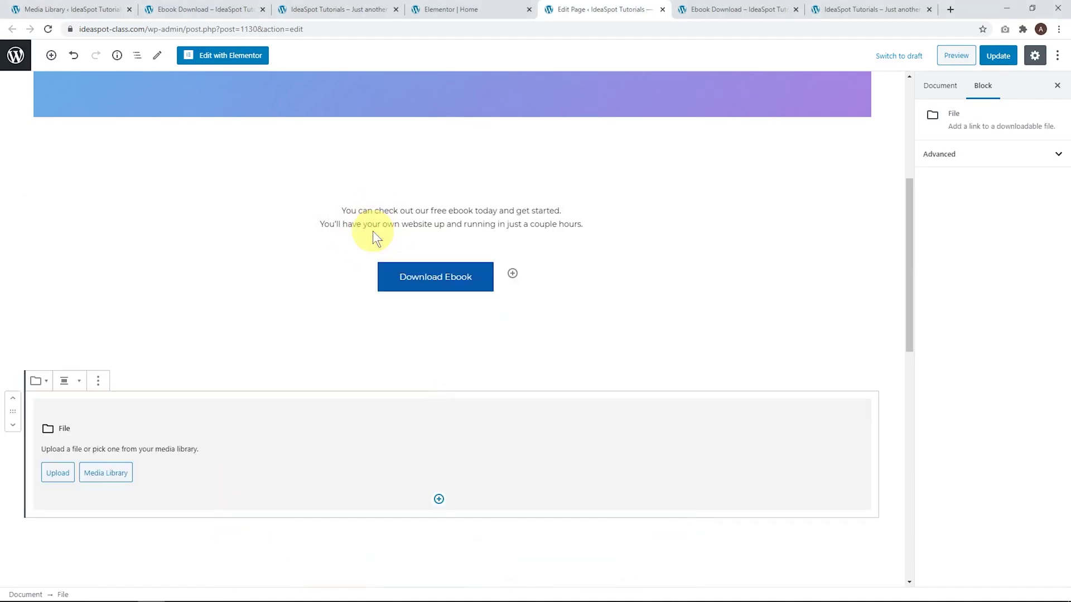
click(97, 479)
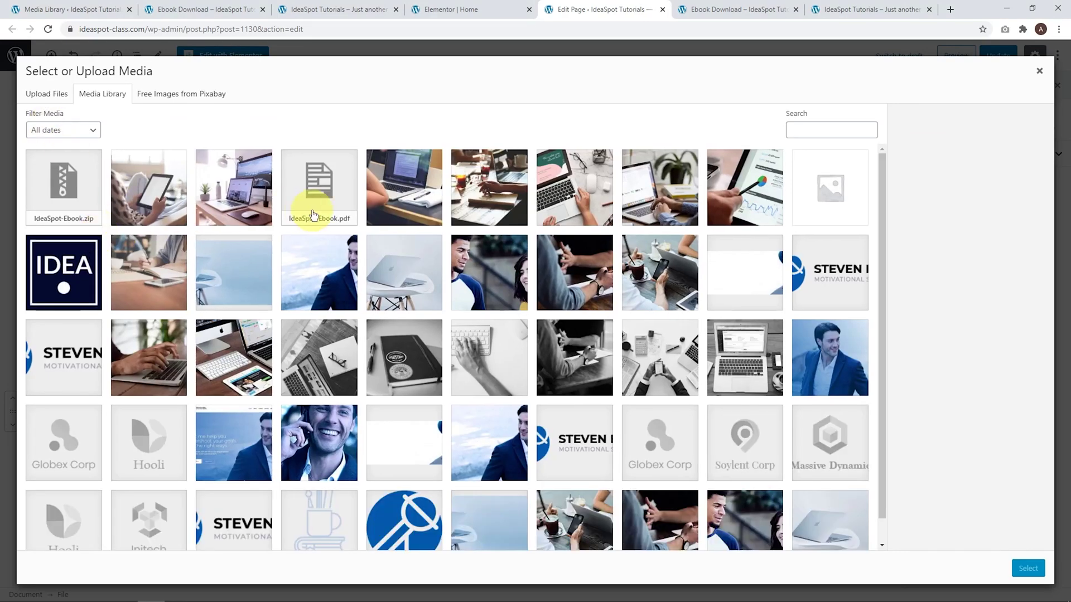
click(330, 204)
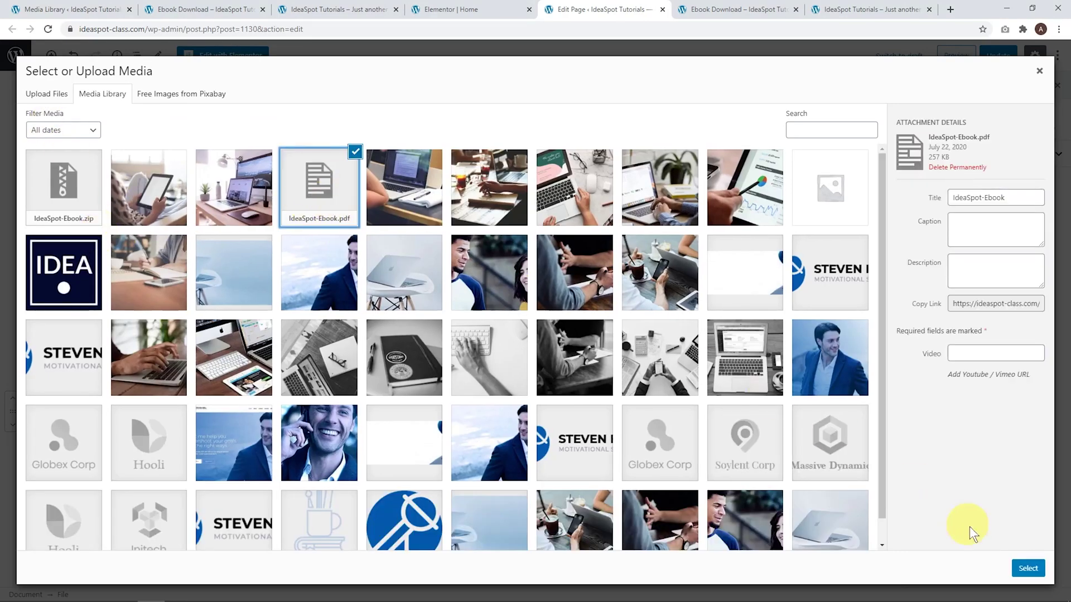
click(1028, 569)
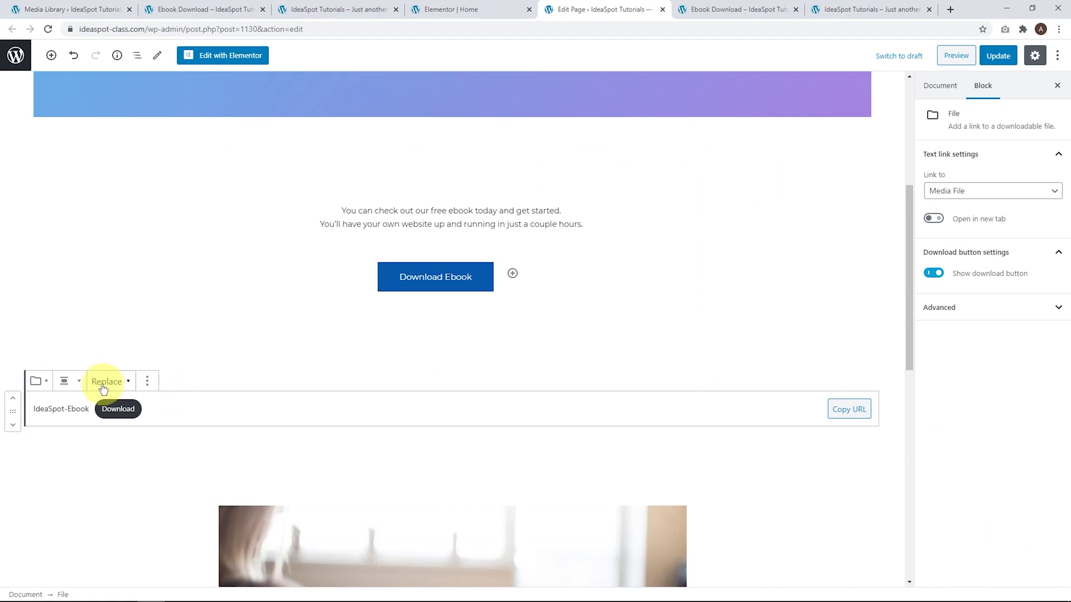
Step: Centre the File block, change its link text to 'Download Ebook', and update the page
click(78, 380)
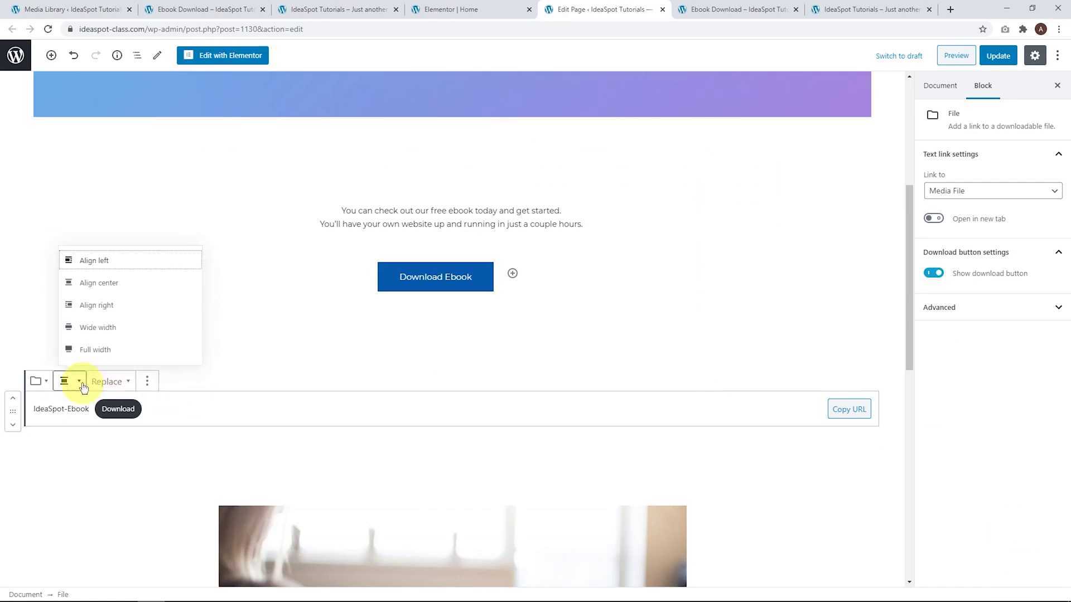
click(78, 282)
click(423, 409)
click(411, 408)
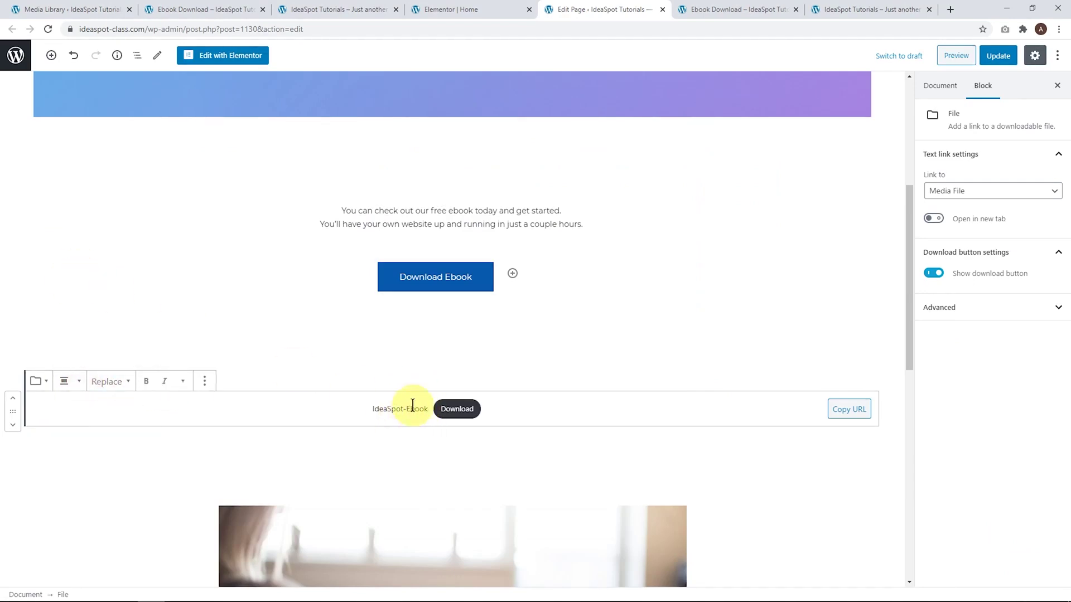
key(BackSpace)
key(BackSpace)
key(BackSpace)
key(BackSpace)
key(BackSpace)
key(BackSpace)
key(BackSpace)
key(BackSpace)
key(BackSpace)
text(Download)
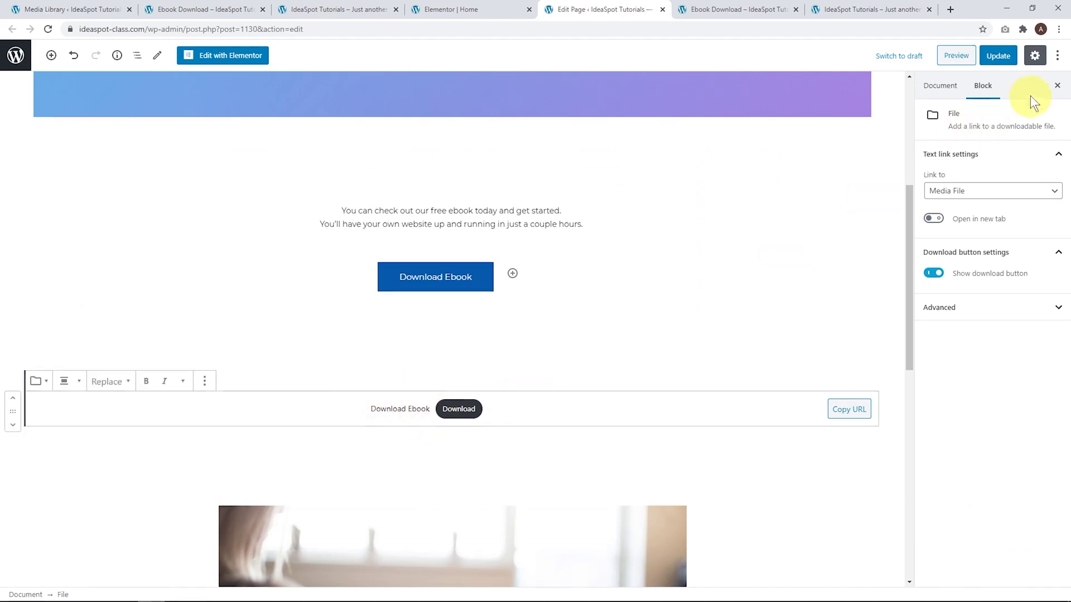
click(998, 55)
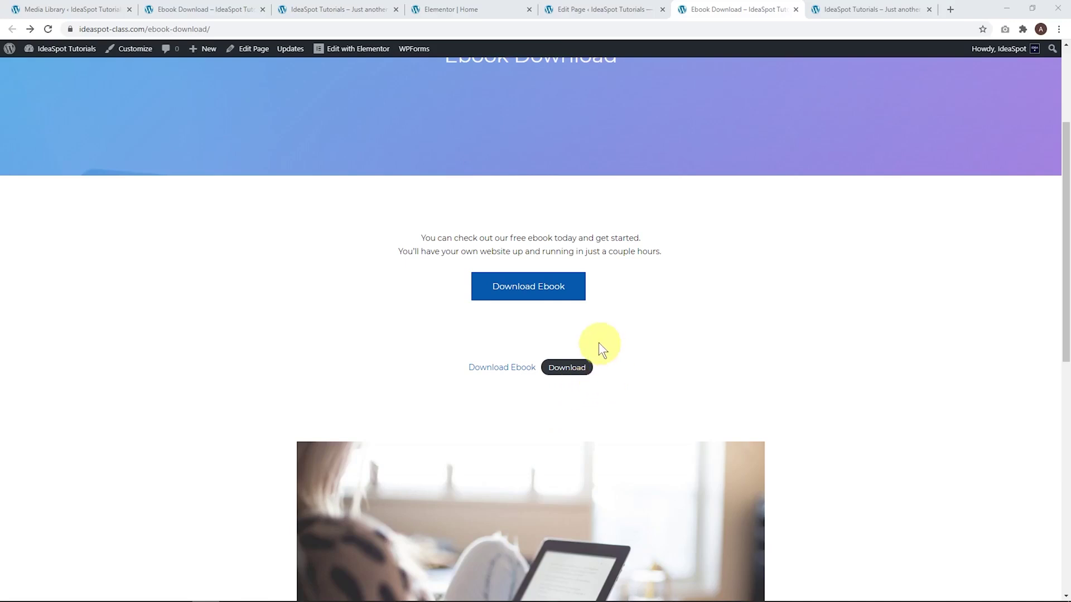
Step: Click the live page's Download button to download the ebook PDF, then return to the editor
click(567, 367)
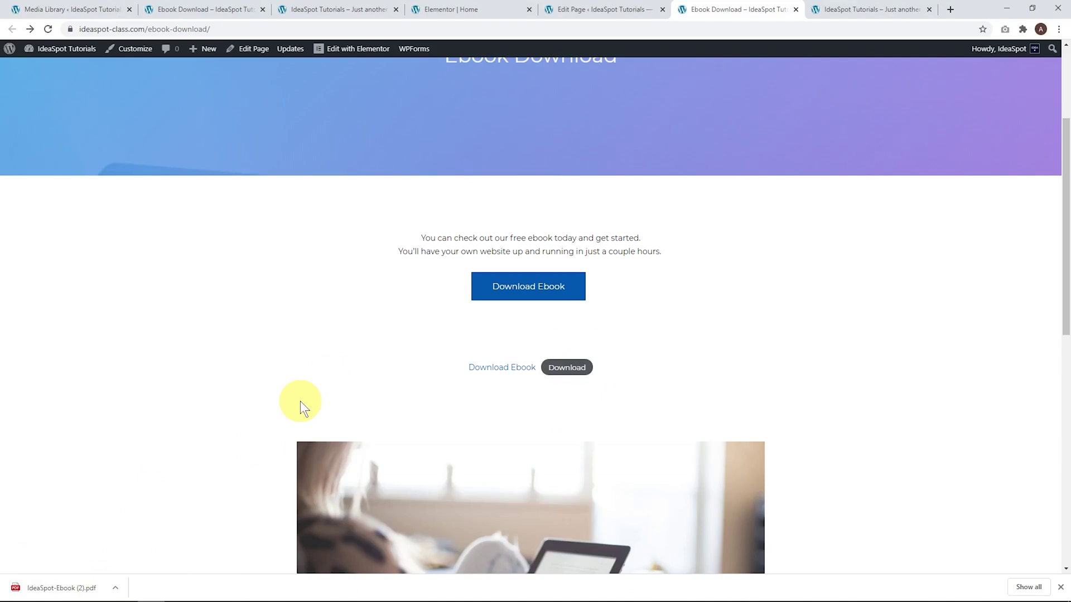
key(ctrl+Page_Up)
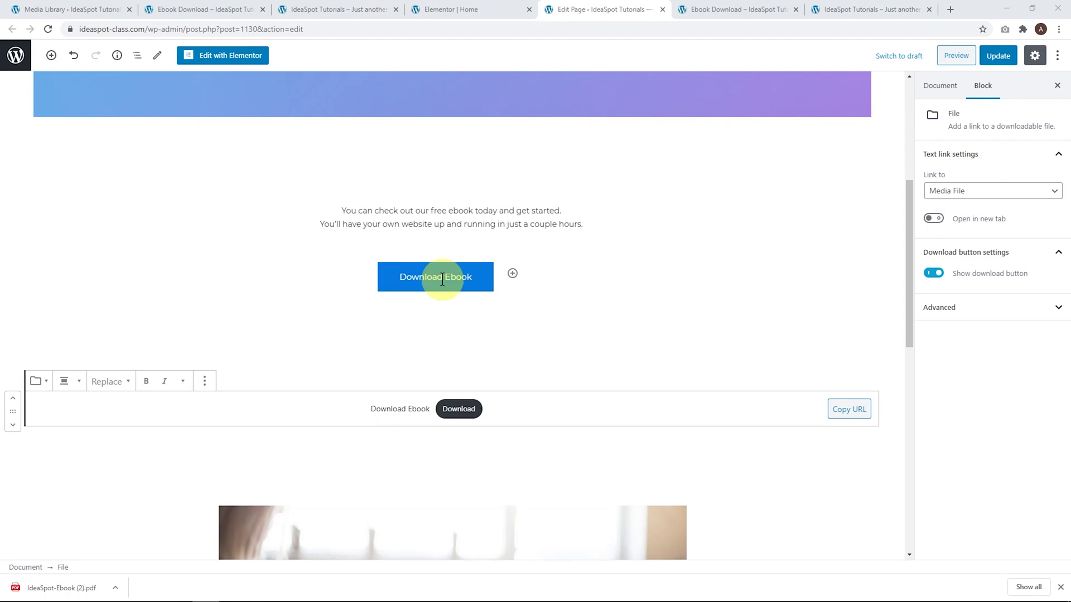
Step: In Elementor, replace the Download Ebook button's link with the pasted ebook PDF URL and save
key(ctrl+shift+Tab)
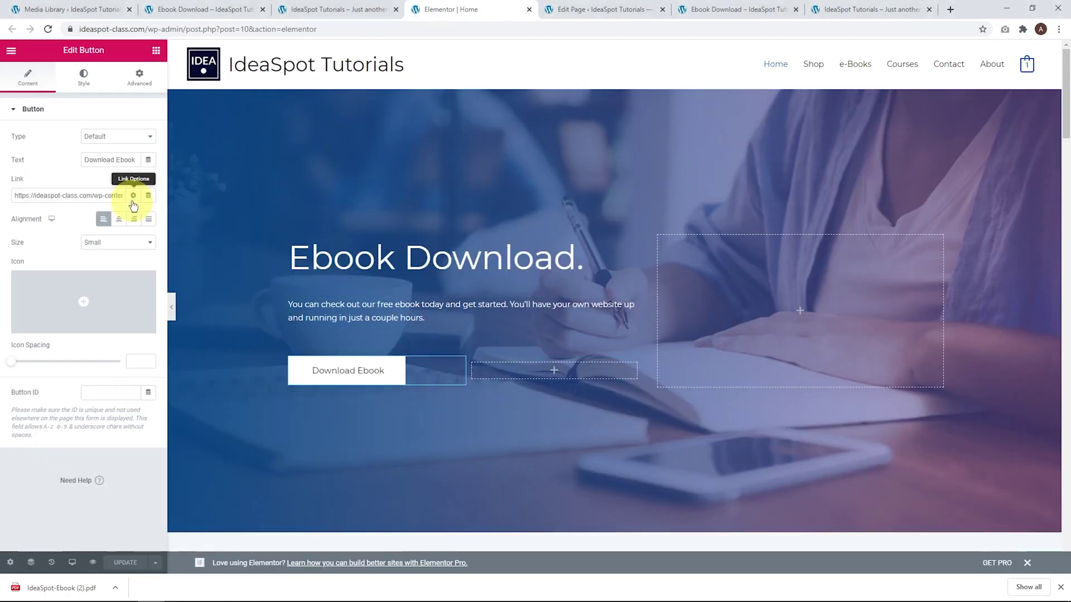
triple_click(110, 197)
key(BackSpace)
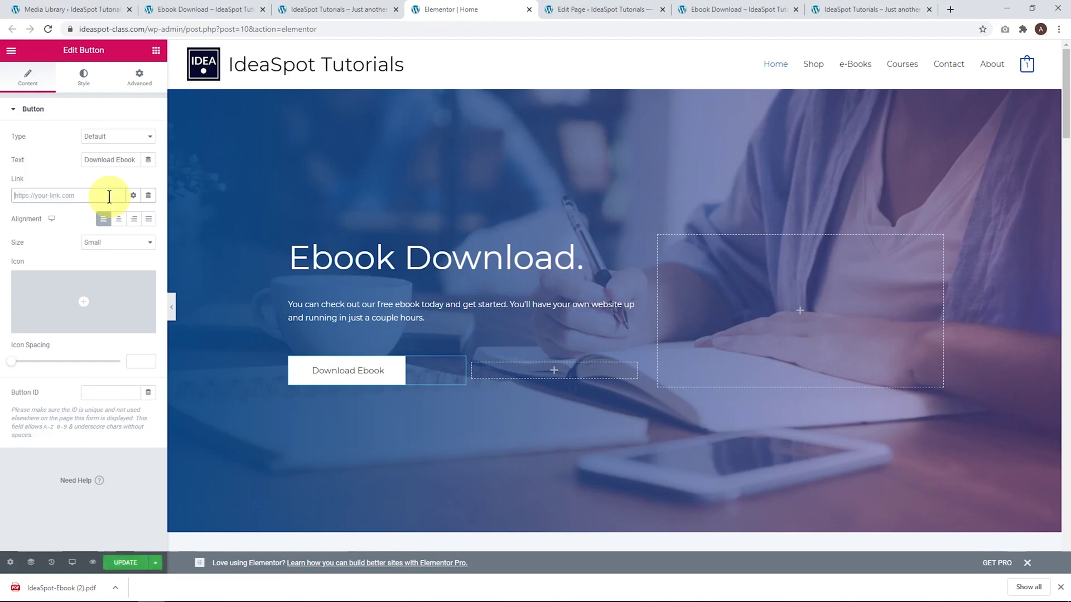
key(ctrl+v)
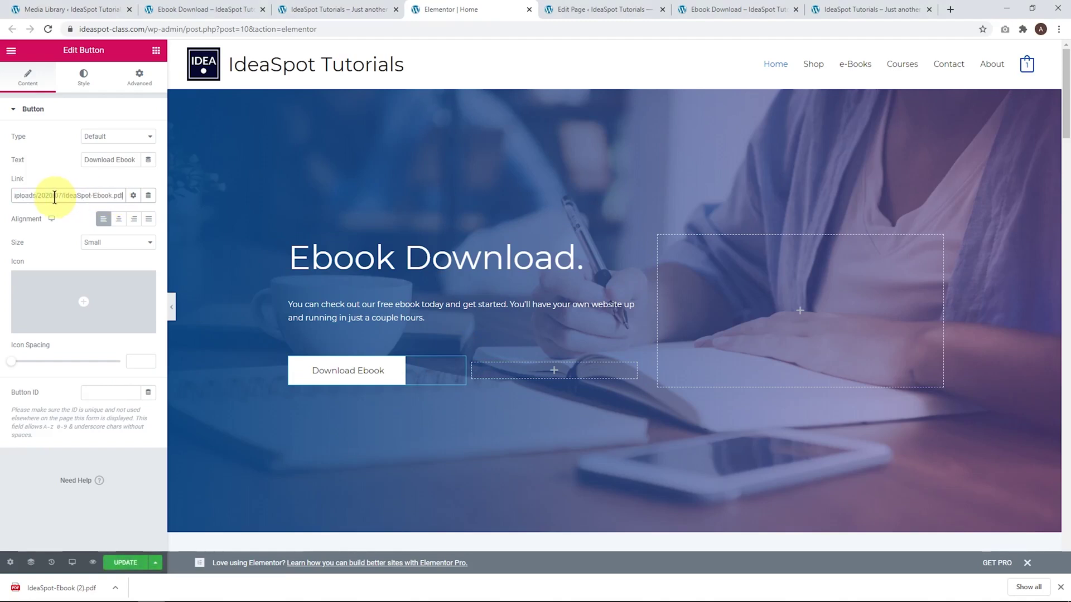
click(120, 564)
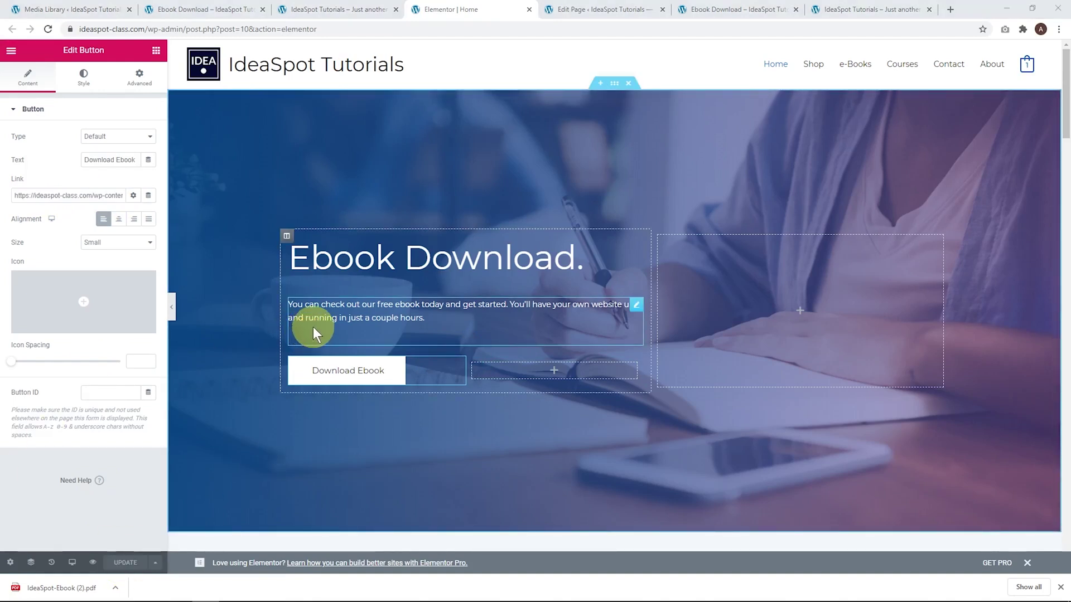
Step: Add a 'download' custom attribute to the button link, update, and test the download on the live home page
click(133, 195)
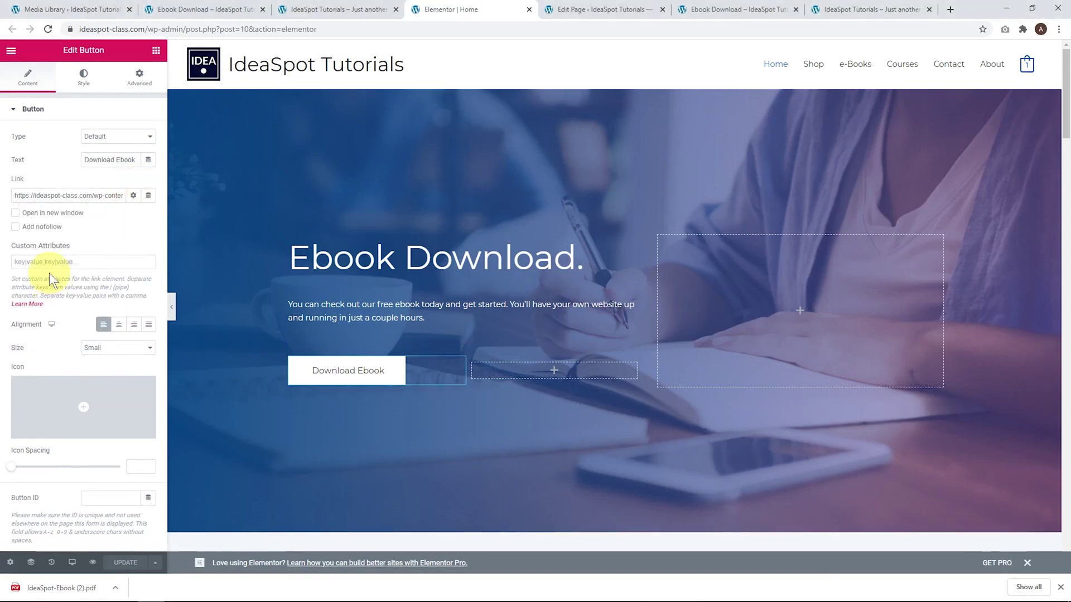
click(39, 264)
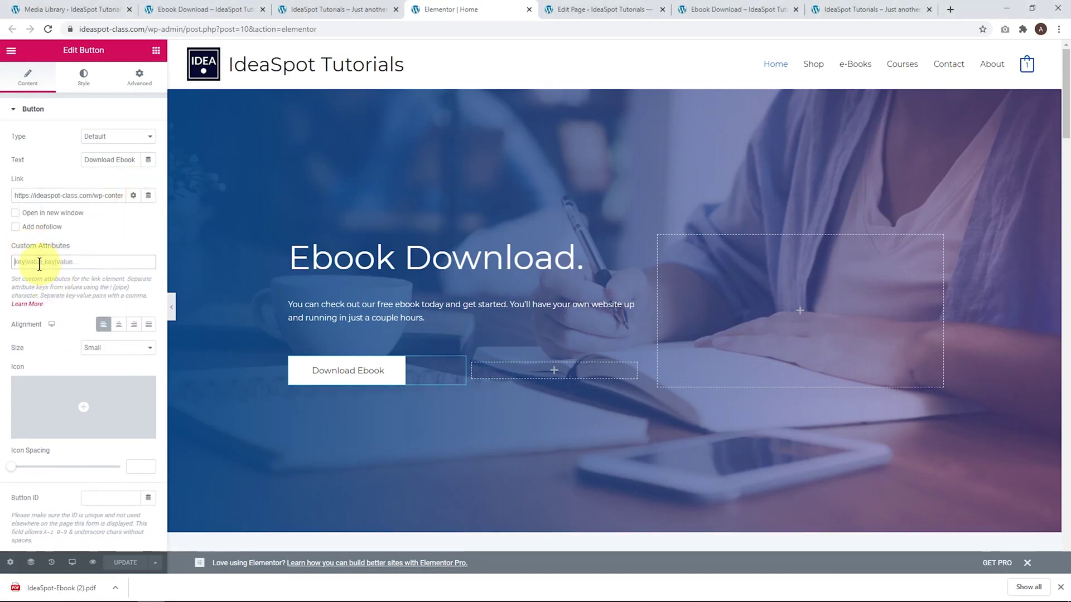
text(download)
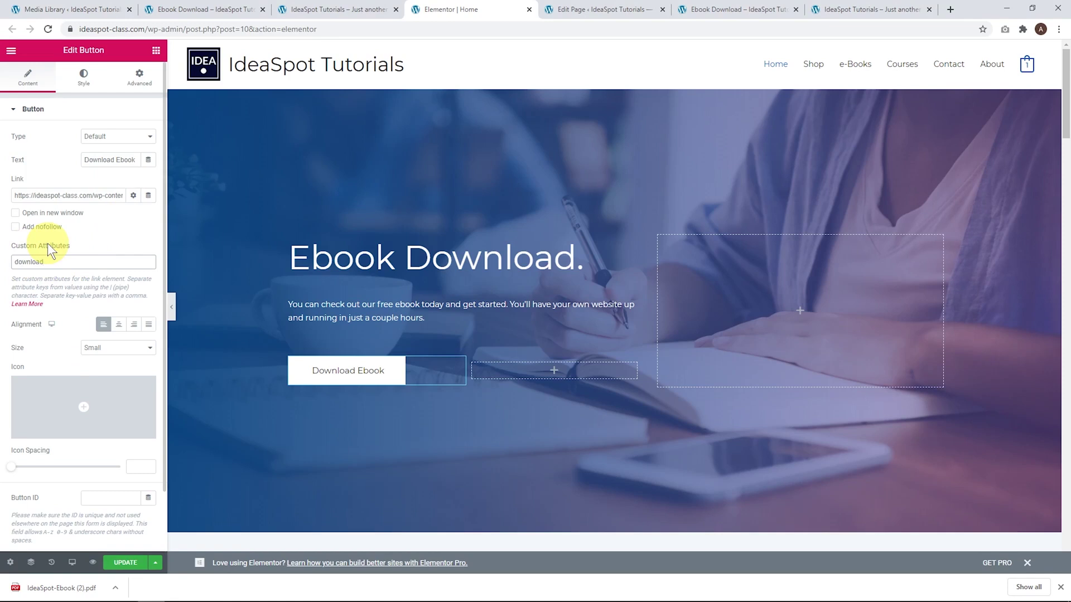
click(134, 563)
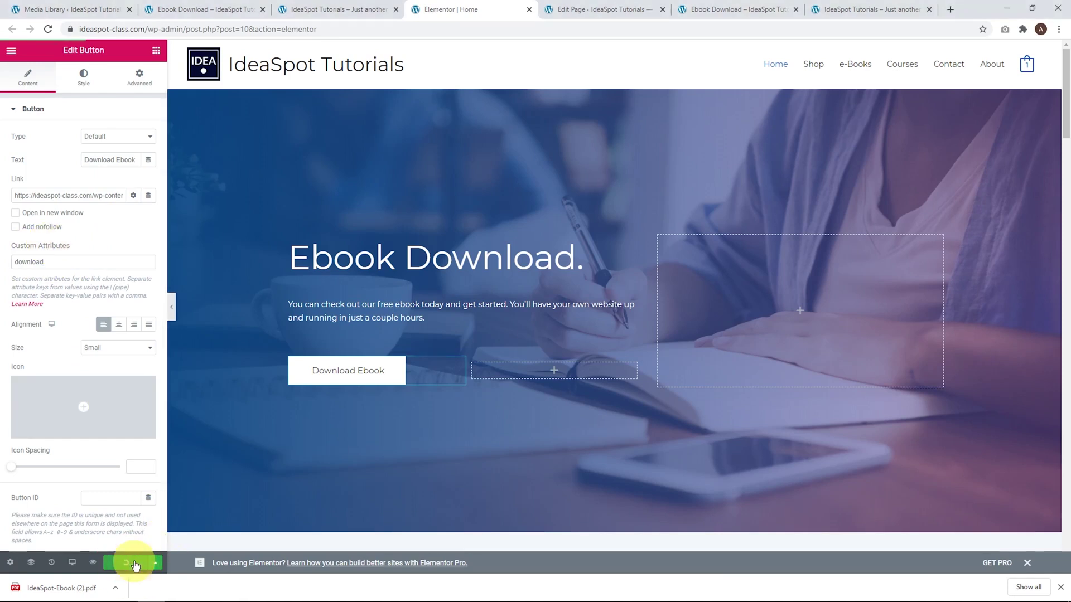
key(ctrl+shift+Tab)
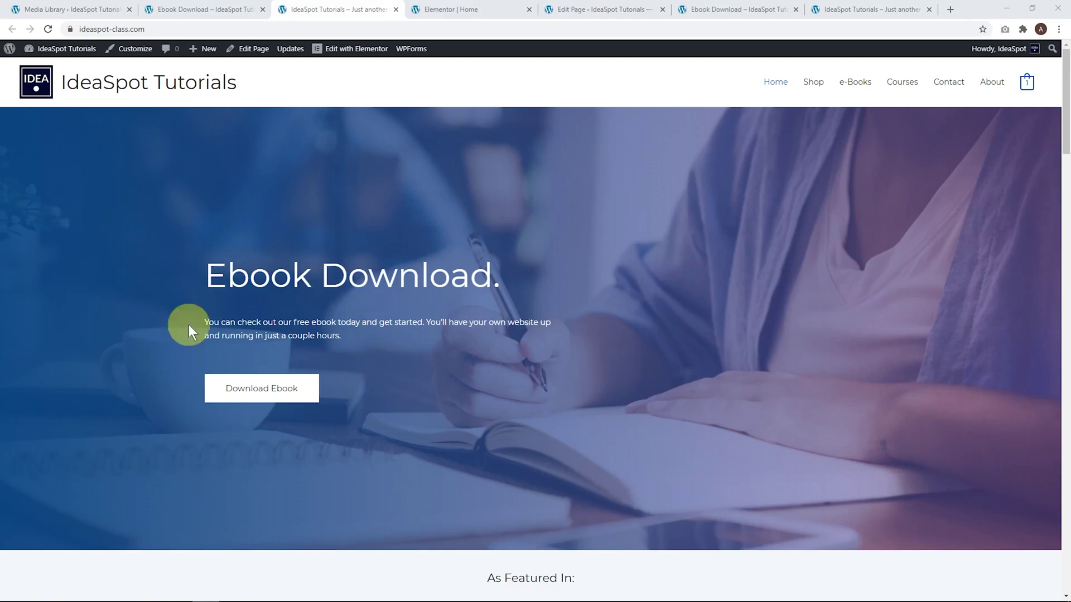
click(248, 393)
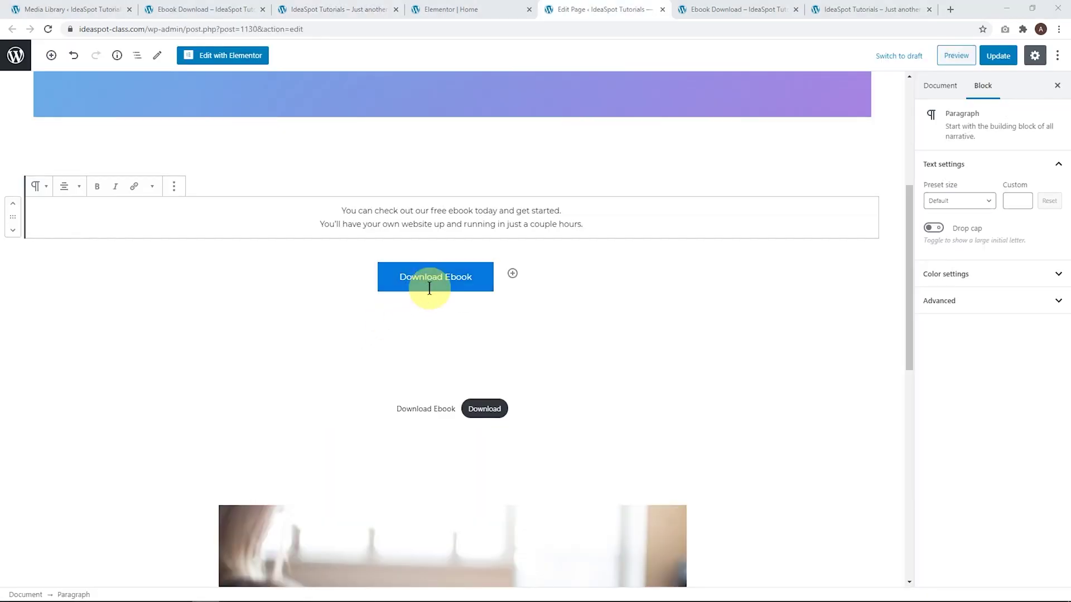
Step: Switch the Download Ebook button block to Edit as HTML and highlight all its code
click(422, 282)
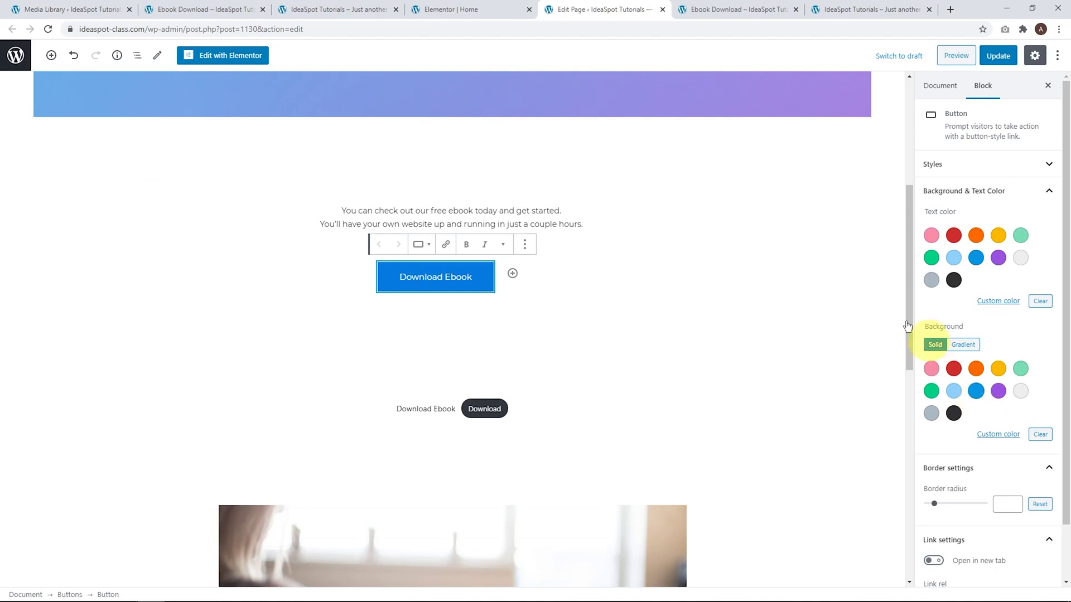
click(524, 245)
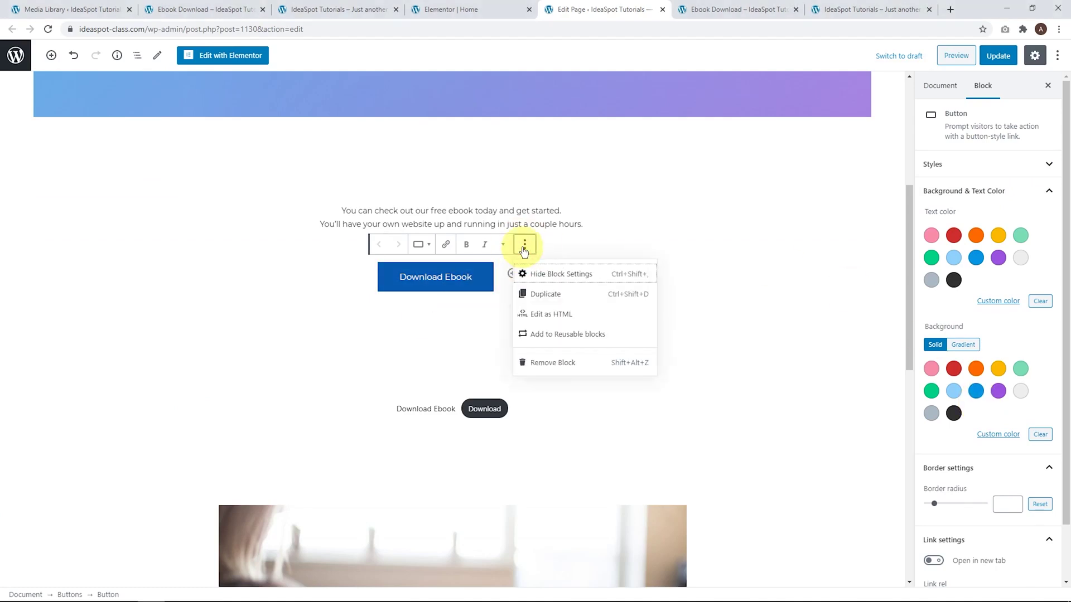
click(544, 315)
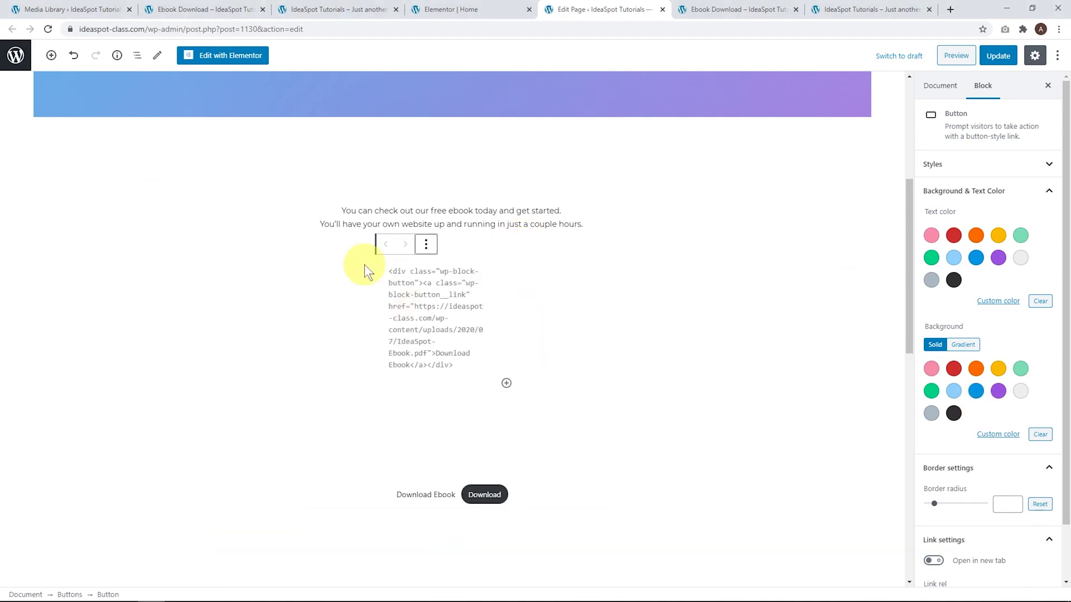
drag(454, 365, 389, 267)
key(ctrl+c)
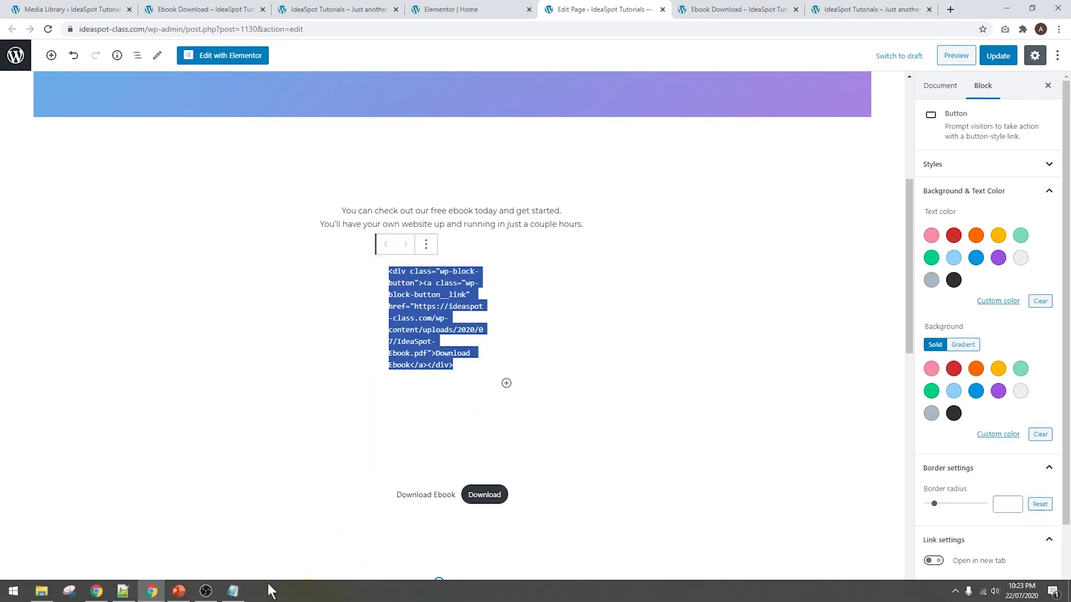
Step: Paste the button HTML into Notepad and turn on Word Wrap
click(235, 593)
key(ctrl+v)
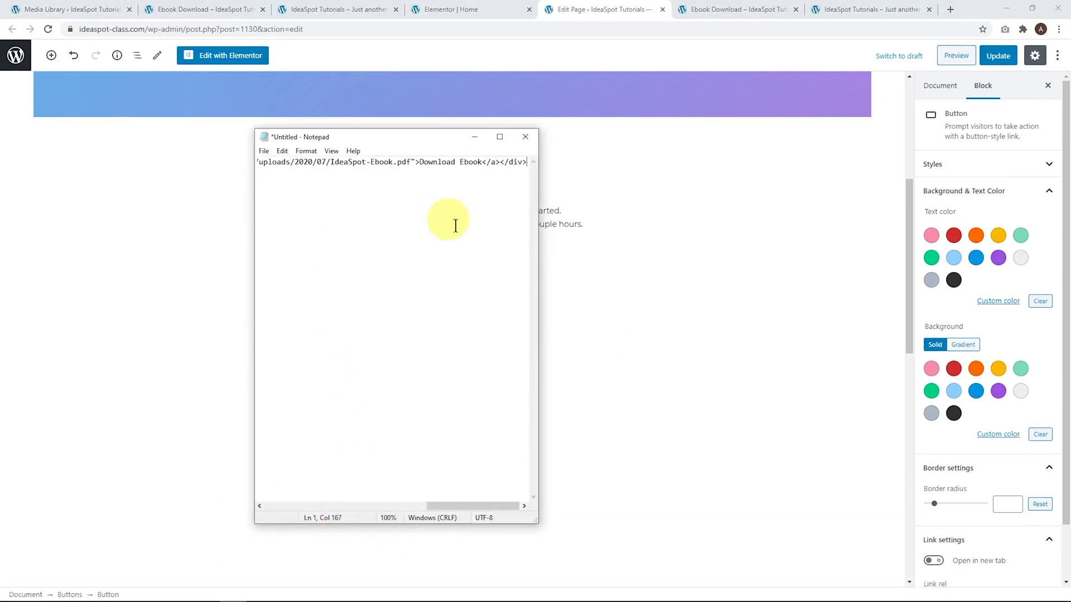
click(340, 157)
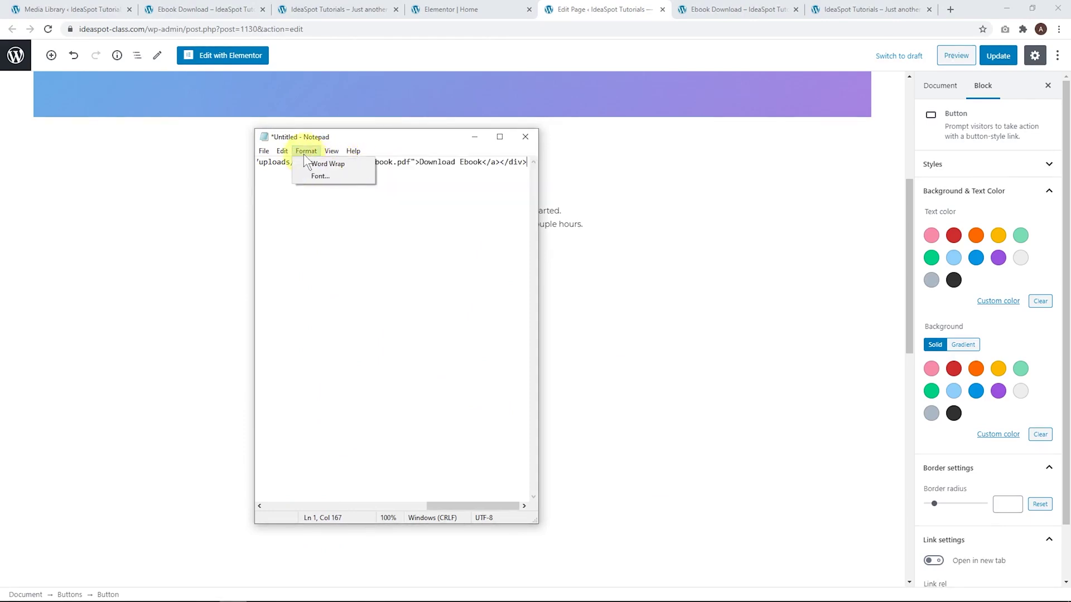
click(326, 164)
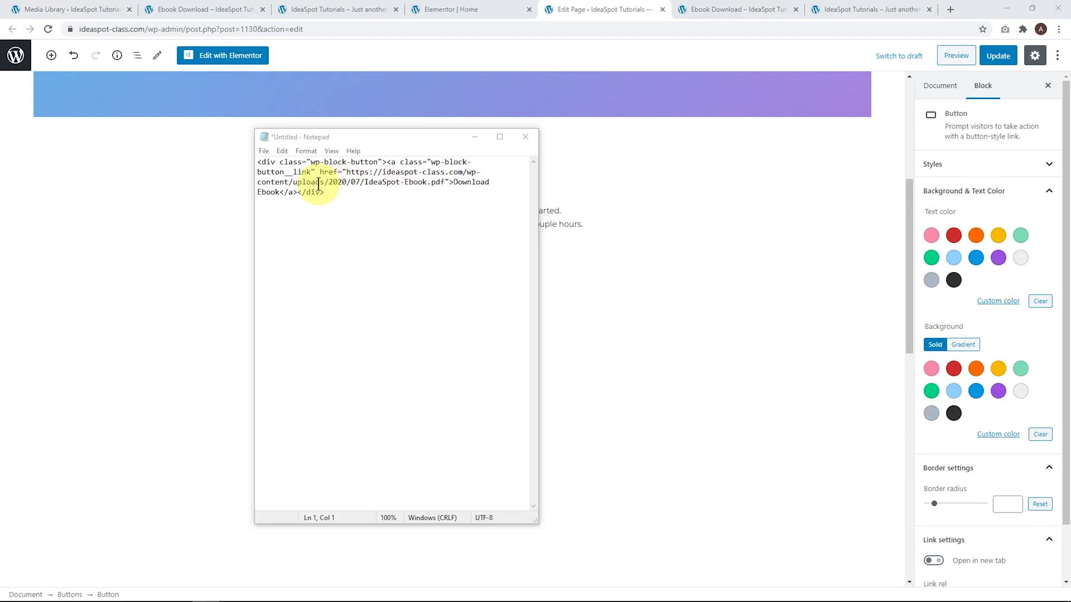
Step: Add 'download' after the PDF link, copy the whole snippet, and minimize Notepad
click(451, 183)
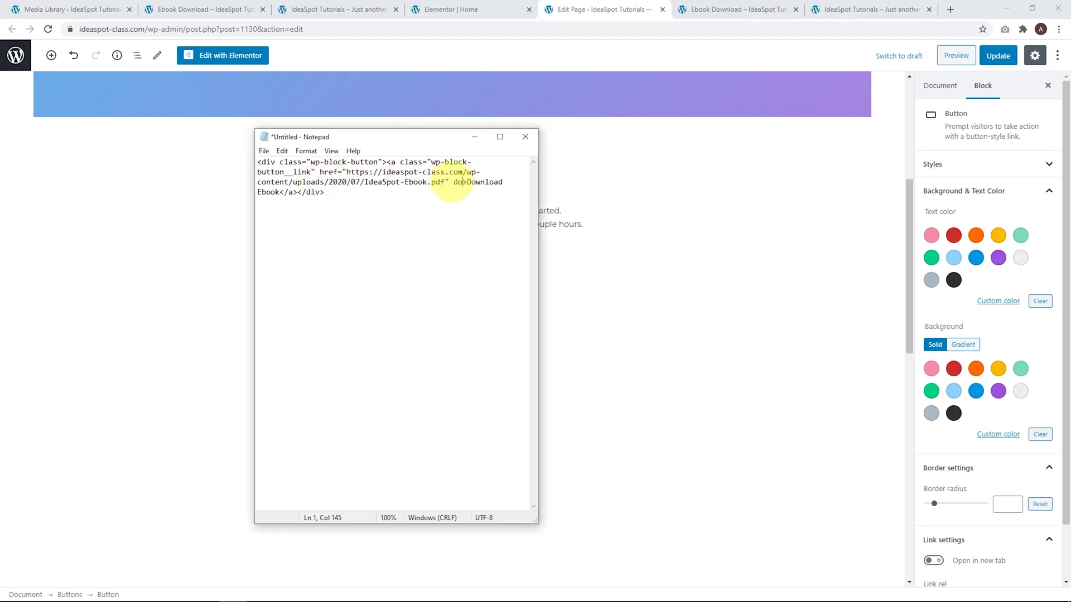
text(download)
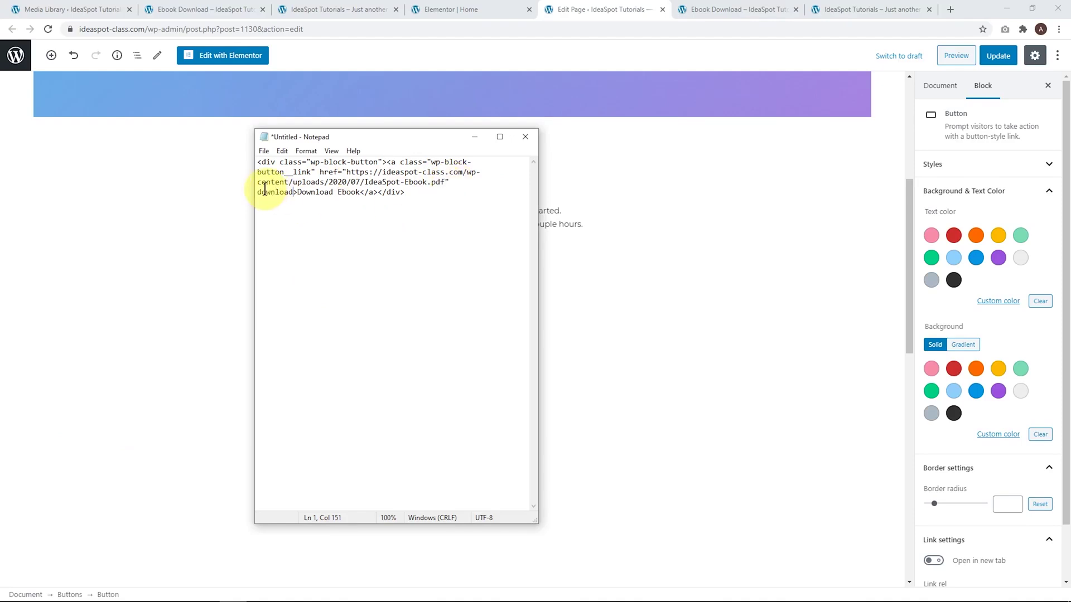
drag(409, 192, 232, 150)
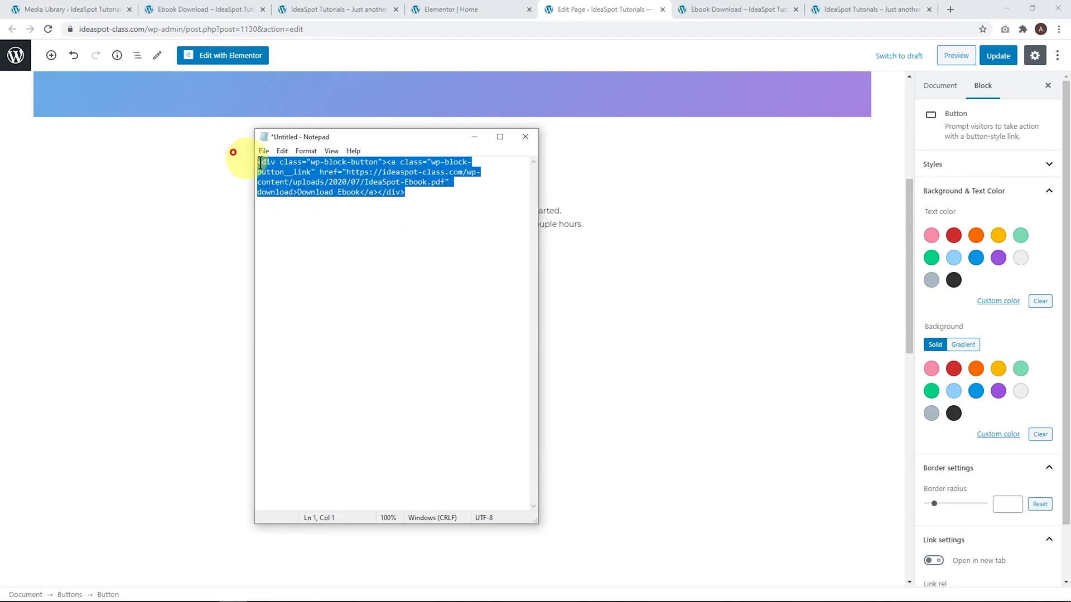
right_click(287, 173)
click(332, 210)
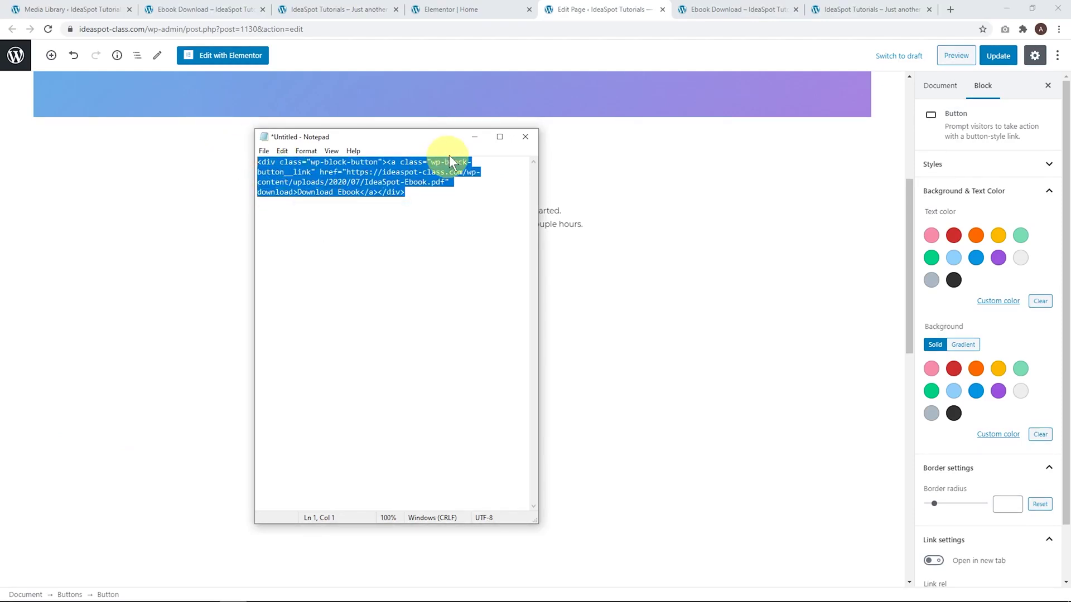
click(474, 139)
Step: Delete the old HTML block, insert a Custom HTML block with the download-linked button code, update, and preview
click(426, 244)
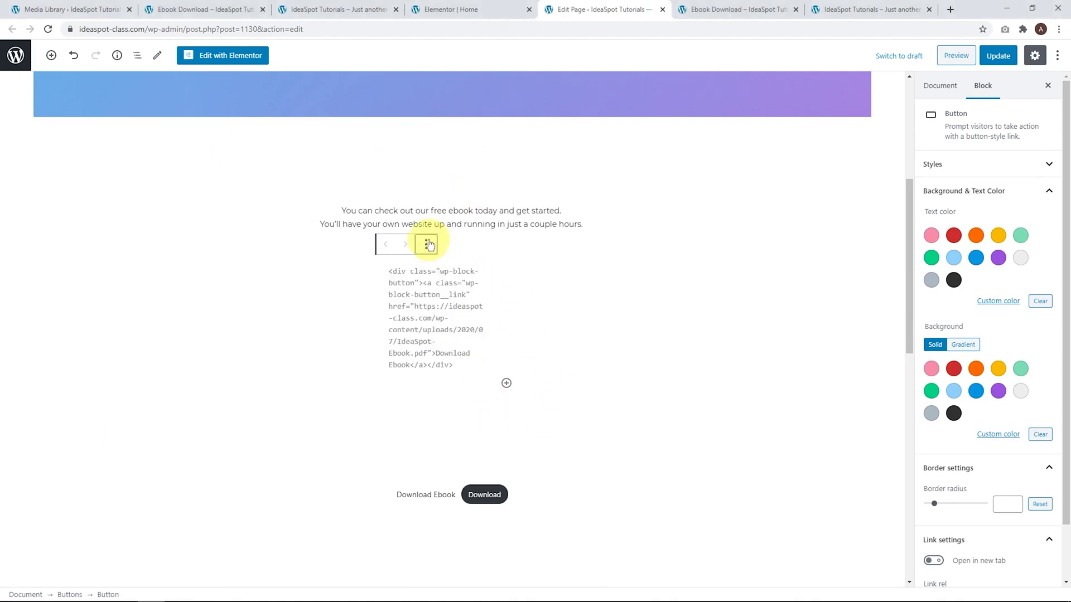
click(451, 363)
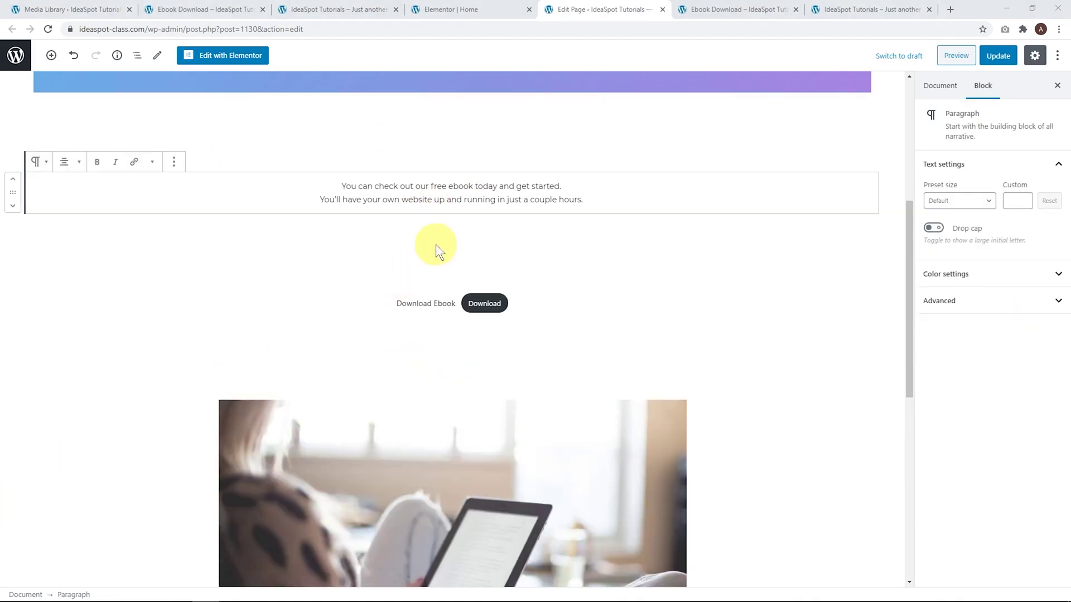
click(439, 214)
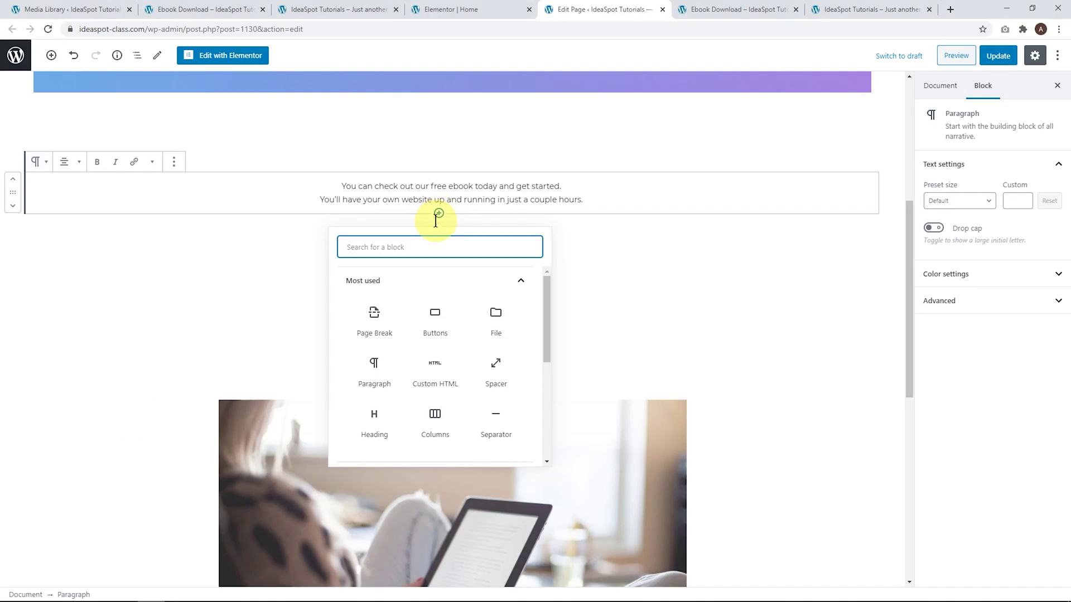
text(h)
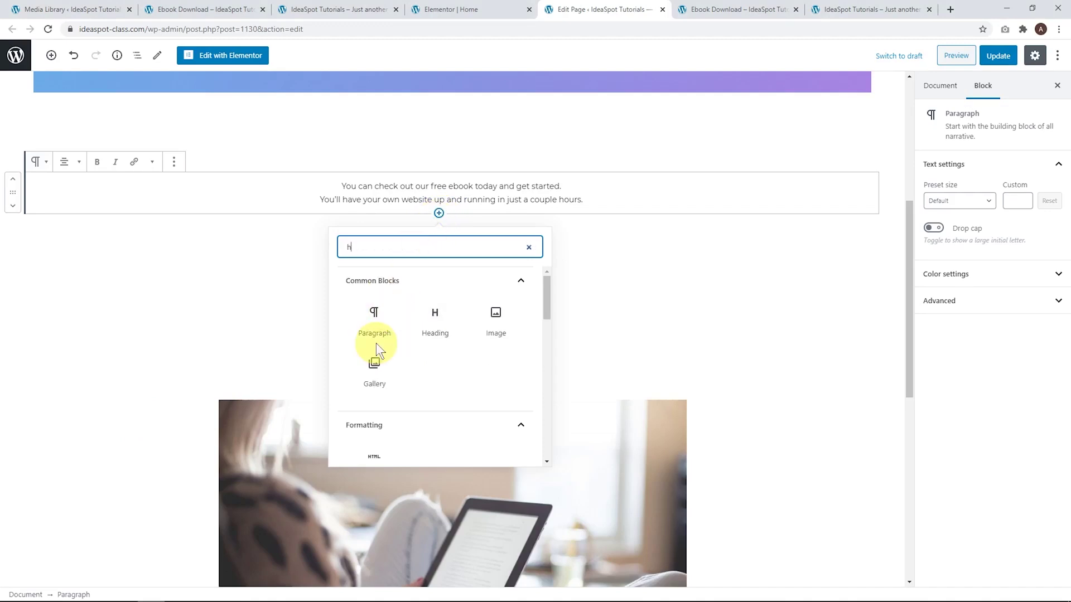
text(tml)
click(375, 319)
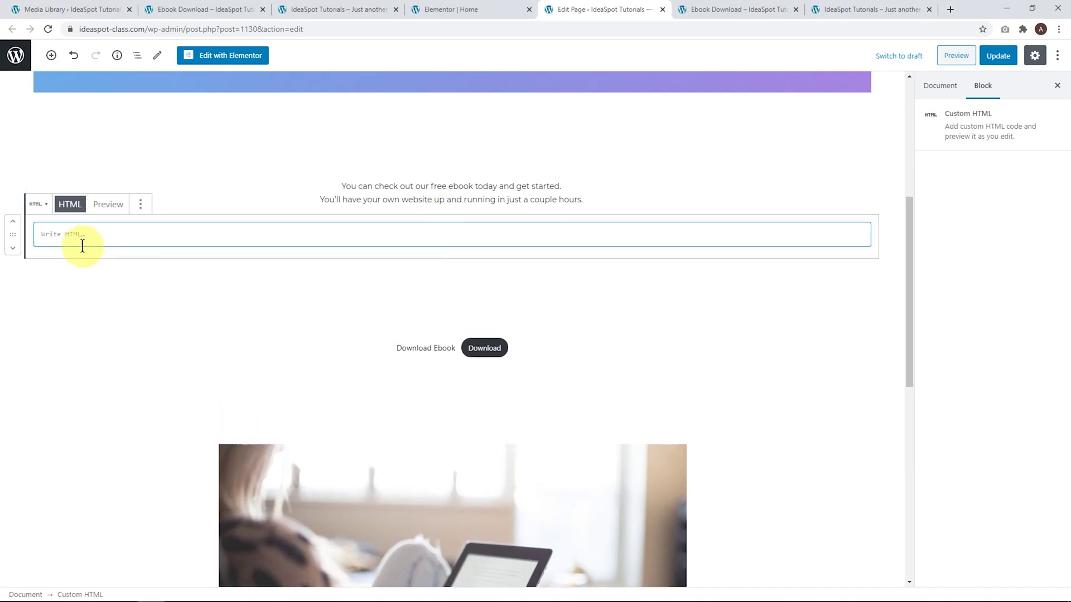
key(ctrl+v)
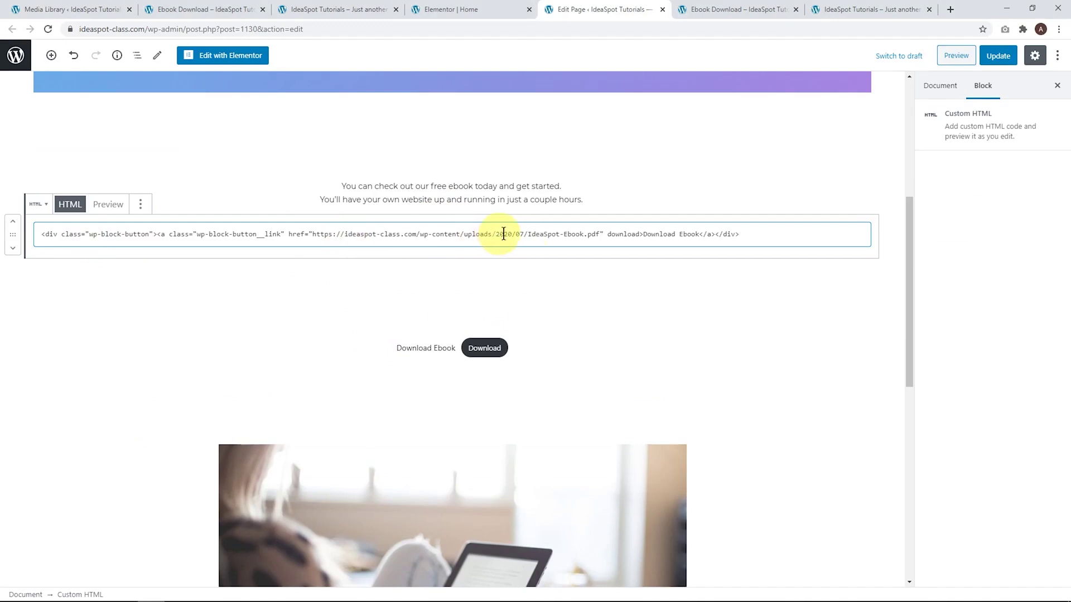
click(998, 55)
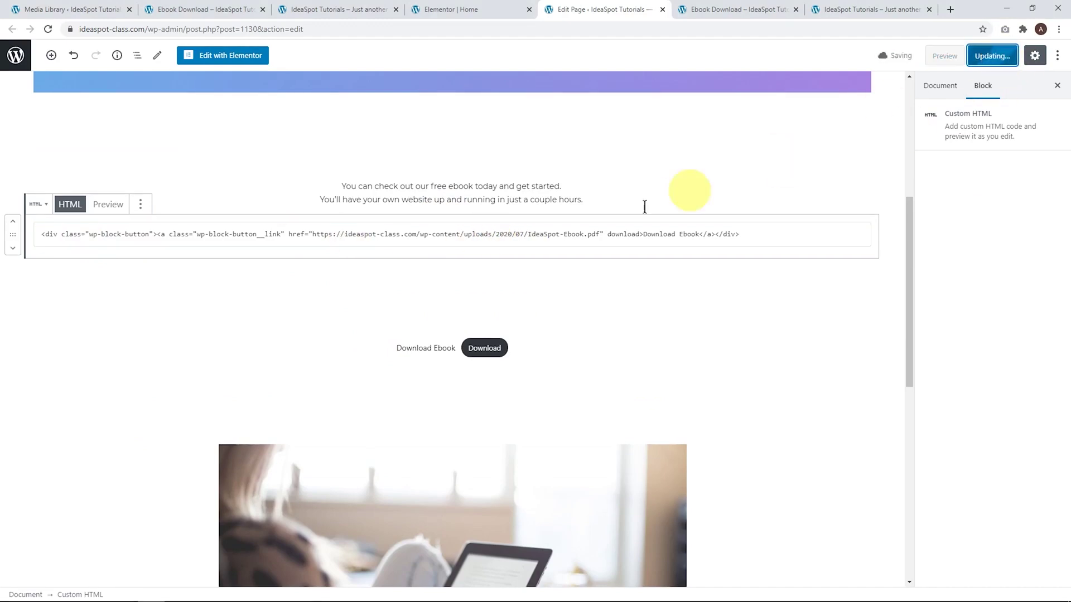
click(108, 205)
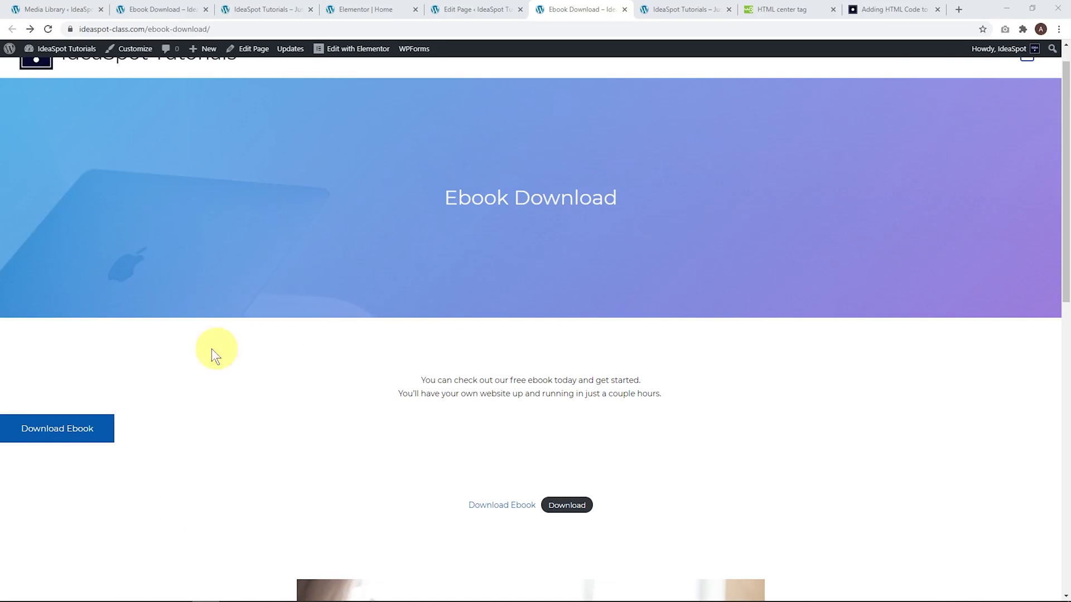
Step: Click the live page's Download Ebook button to confirm the PDF downloads, then return to the editor
click(59, 433)
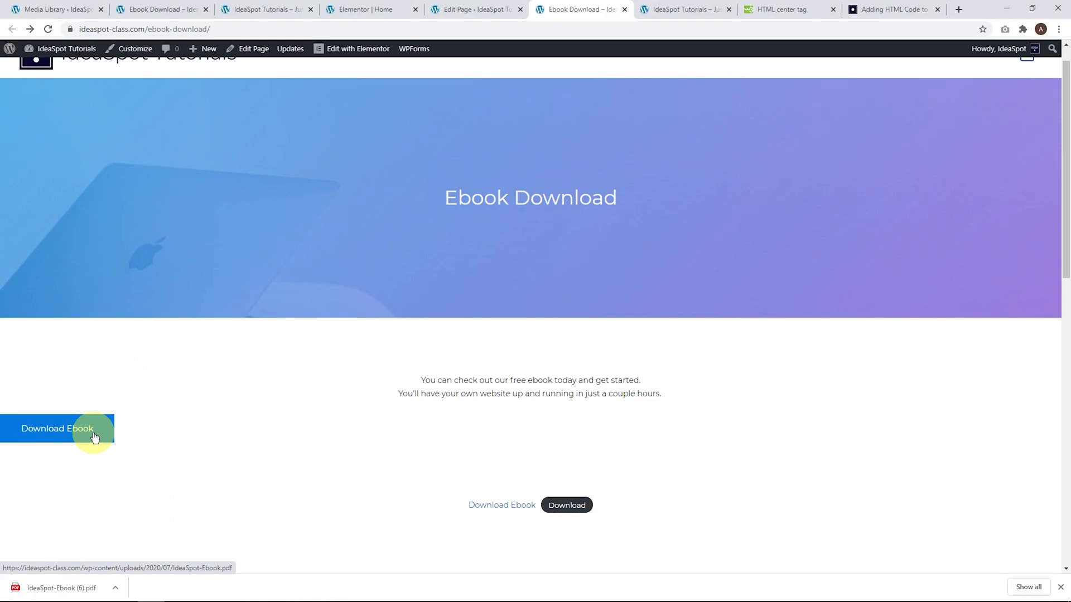
click(468, 9)
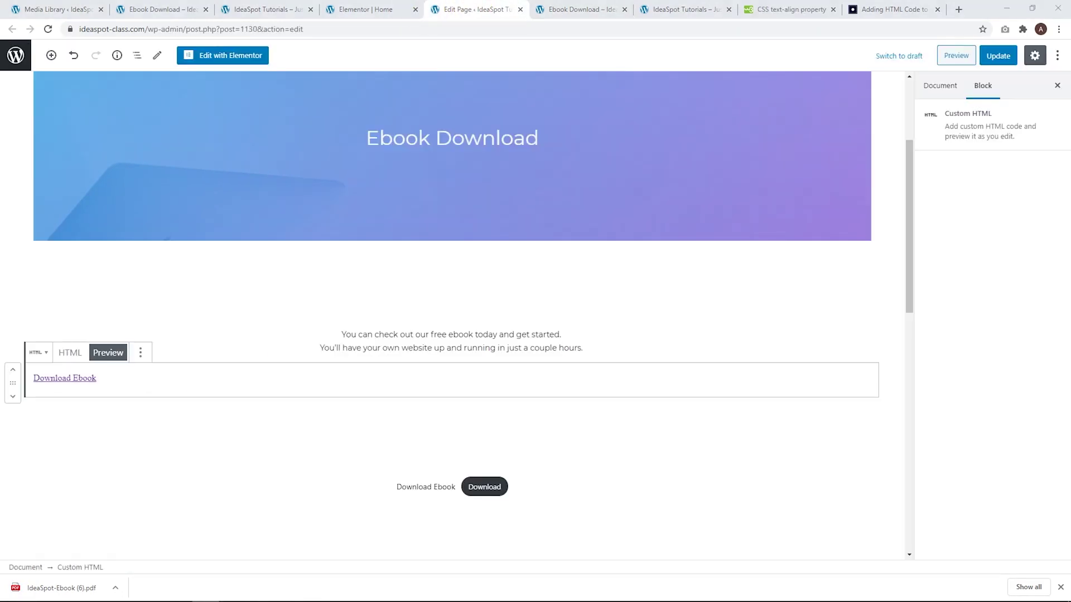
Step: Wrap the button HTML in <div style="text-align:center;"> … </div>, preview the centred link, and update
click(70, 353)
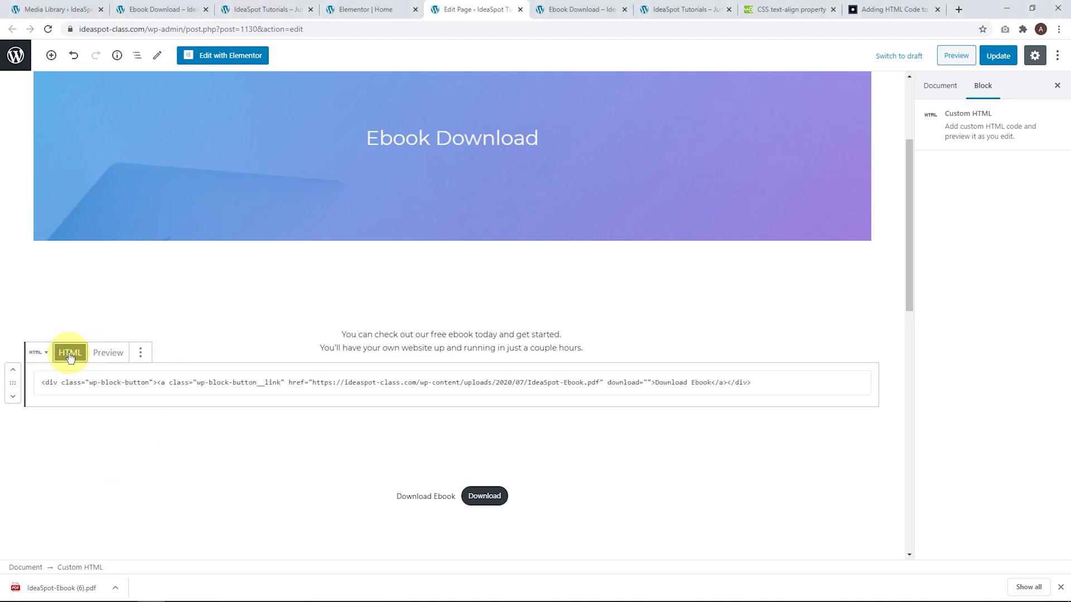
click(41, 382)
key(ctrl+v)
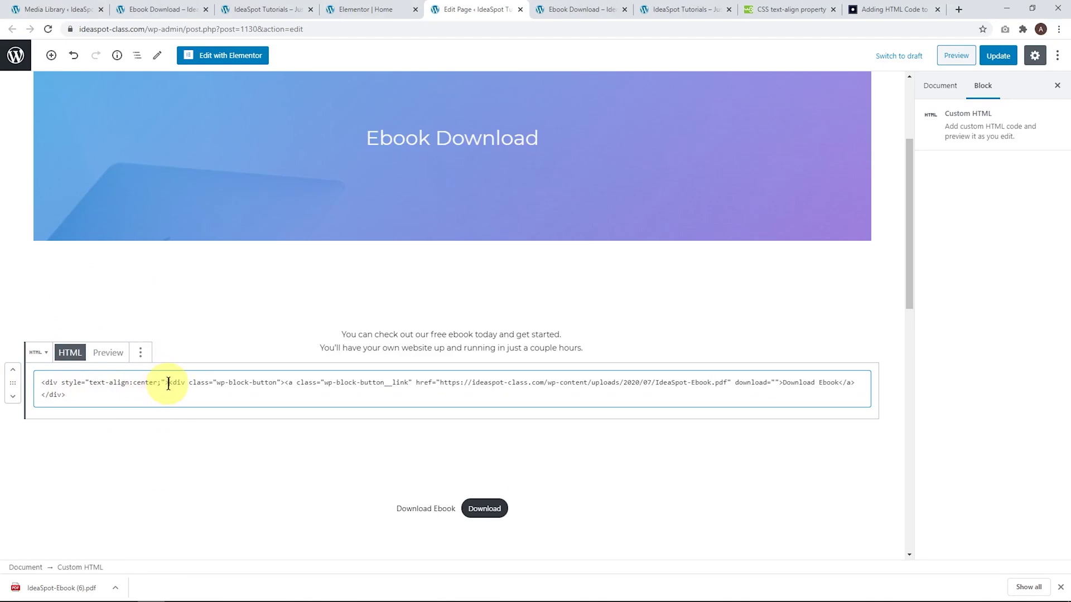
drag(170, 382, 41, 382)
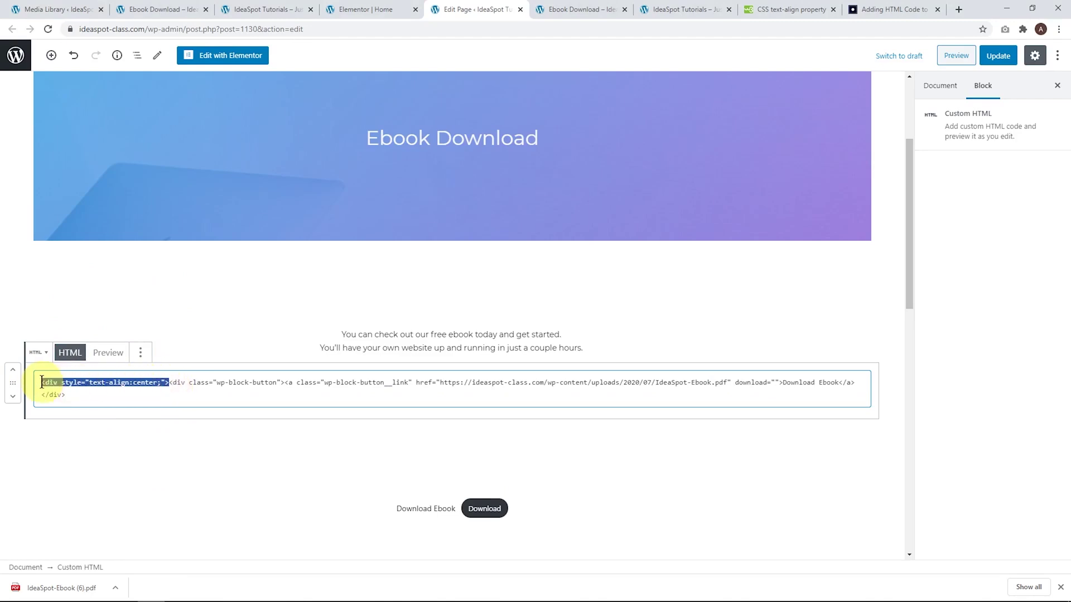
click(81, 394)
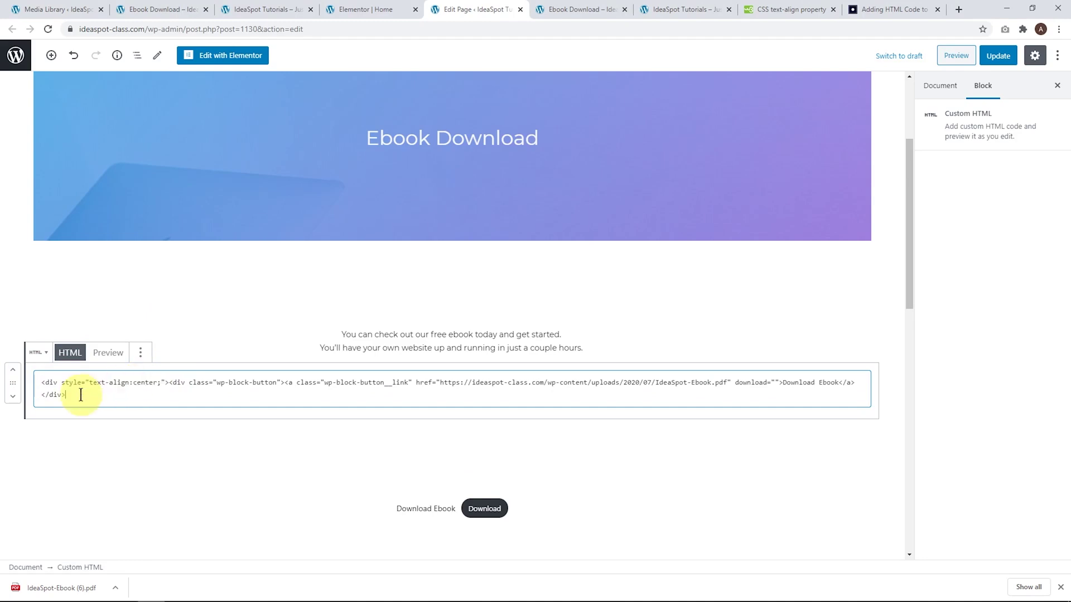
text(</div>)
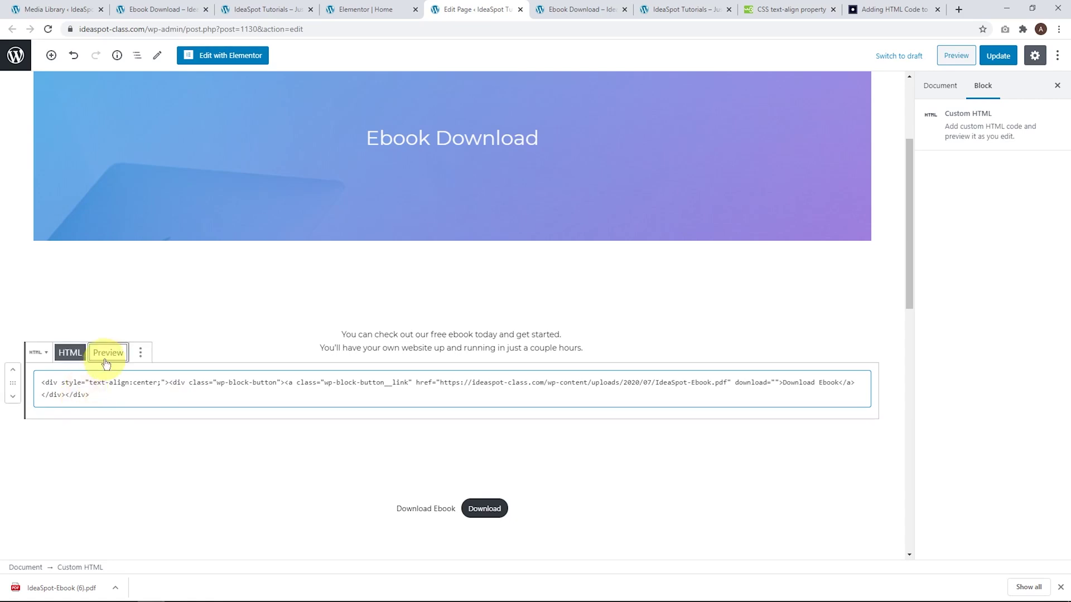
click(105, 360)
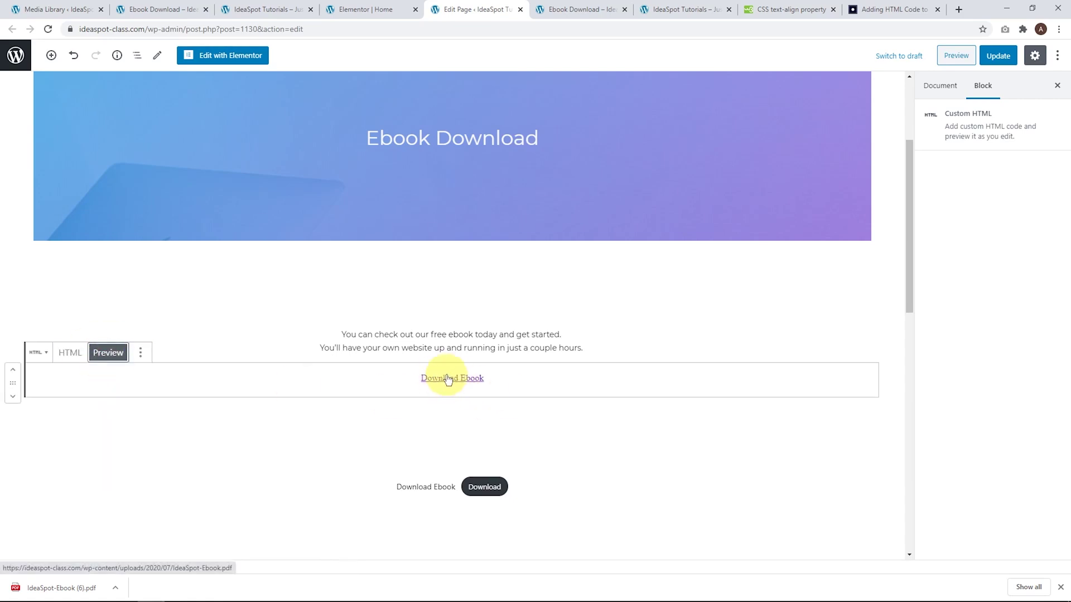
click(997, 56)
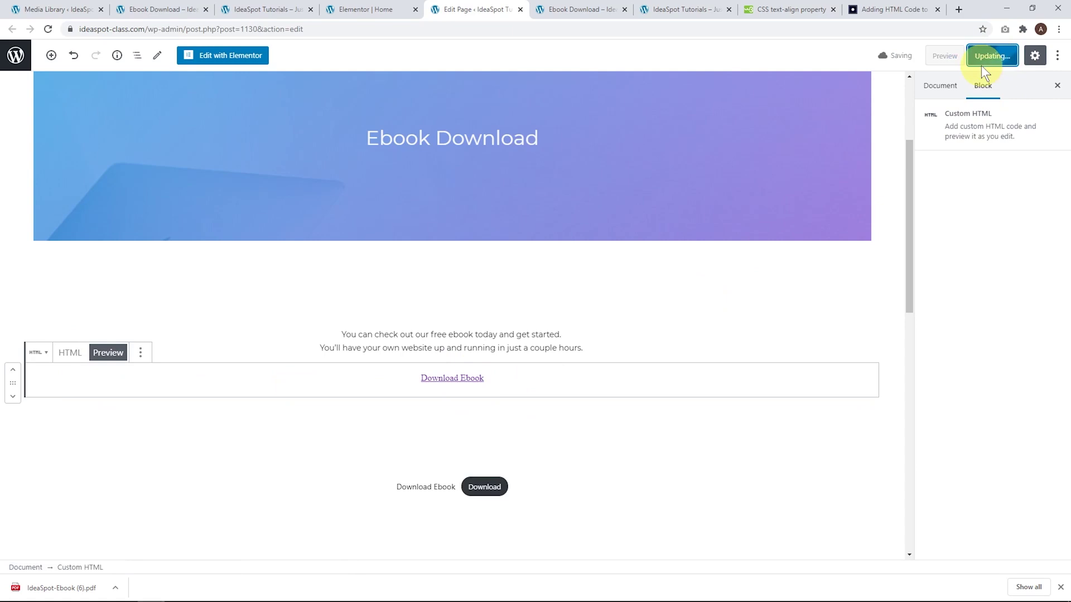
Step: On the live Ebook Download page, click the centred Download Ebook button to confirm the PDF downloads
key(ctrl+Tab)
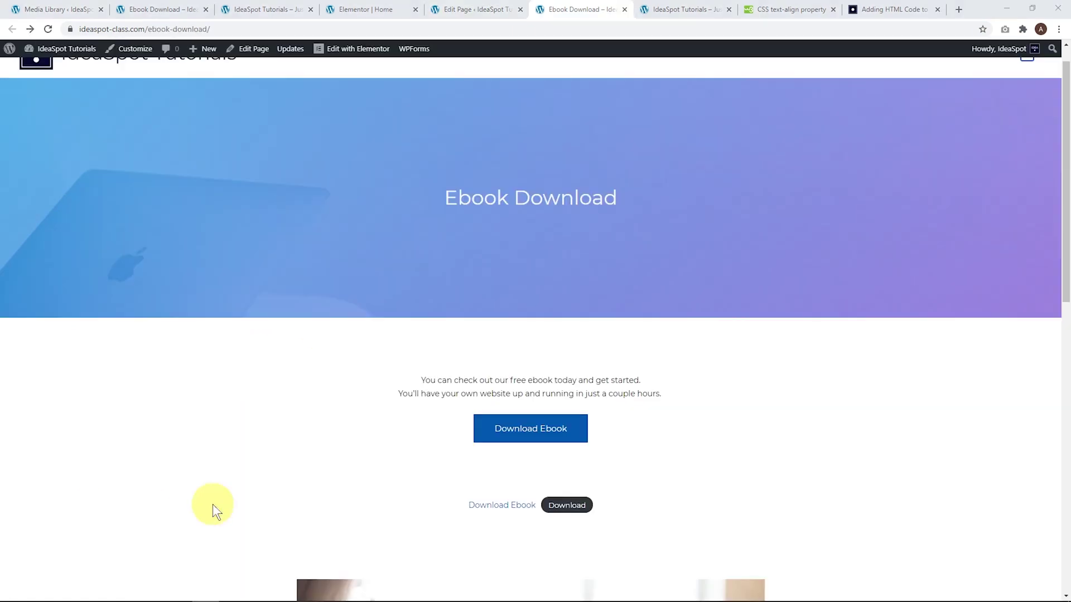
click(524, 439)
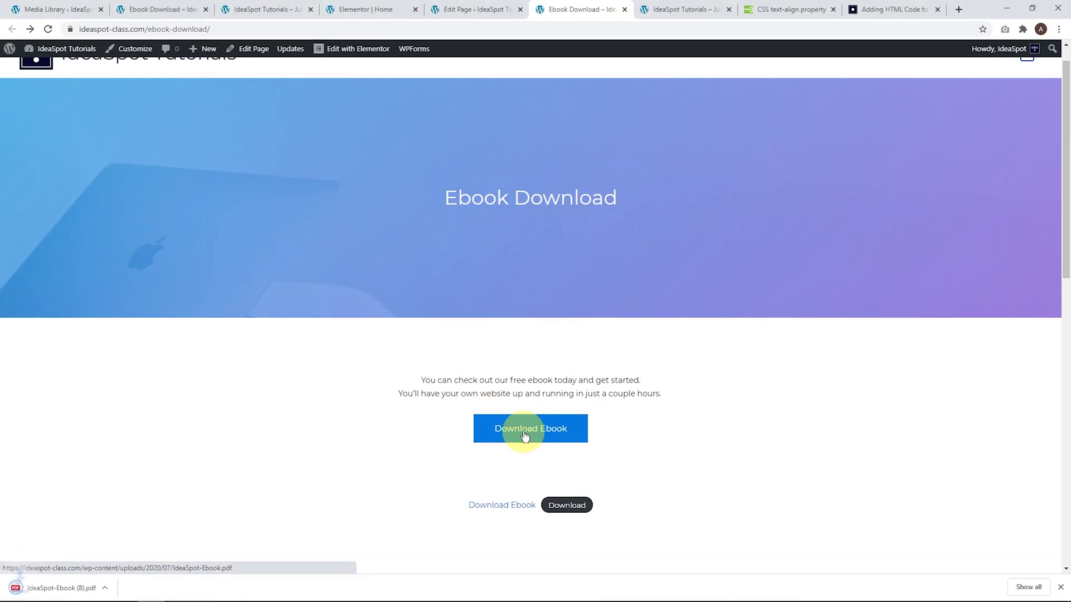